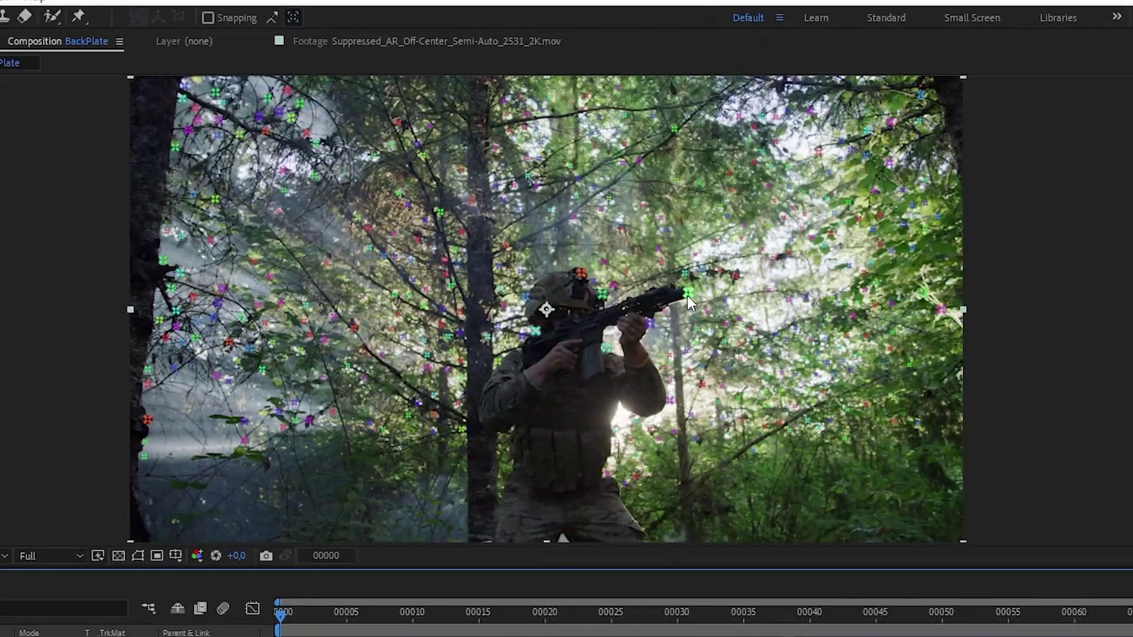
pyautogui.rightClick(690, 304)
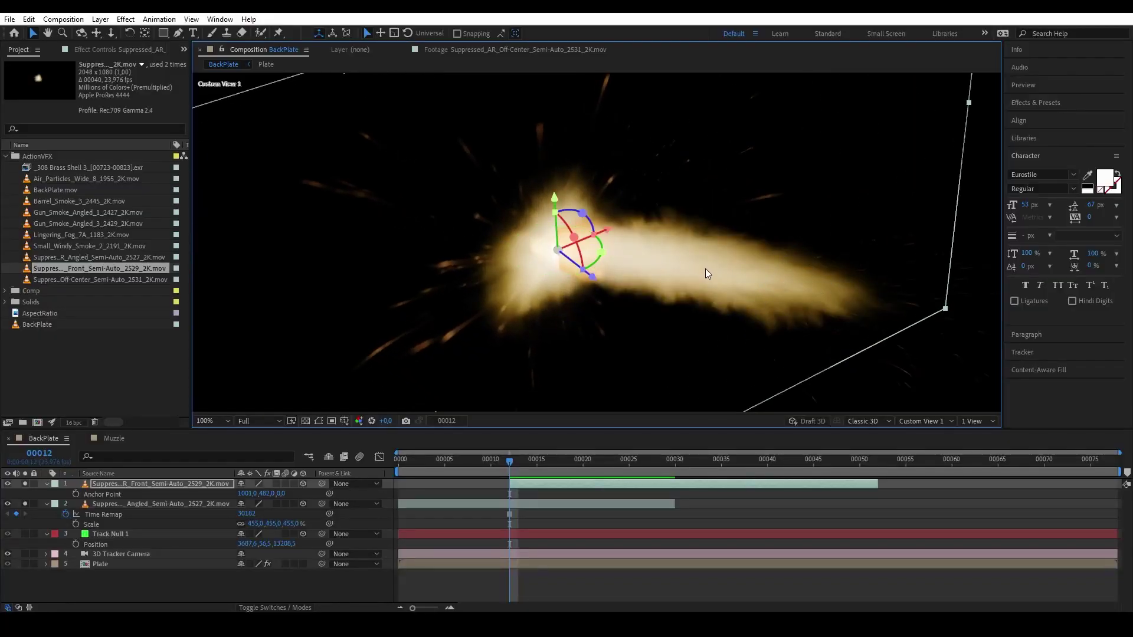
pyautogui.moveTo(569, 253); pyautogui.dragTo(560, 227)
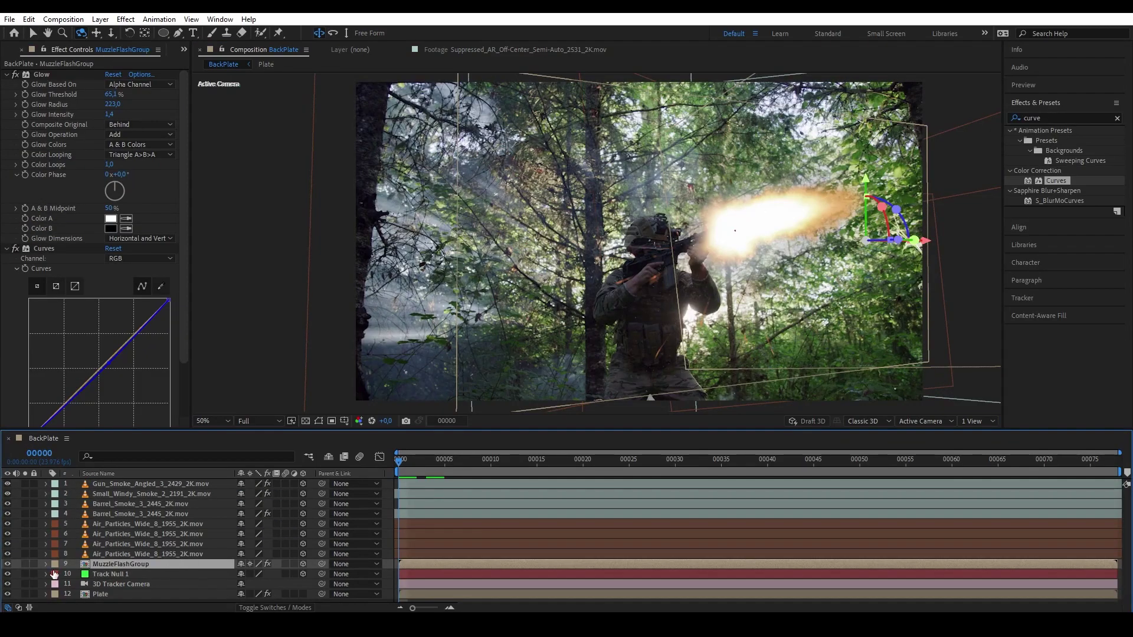
pyautogui.click(24, 564)
pyautogui.press('r')
pyautogui.moveTo(250, 584); pyautogui.dragTo(275, 592)
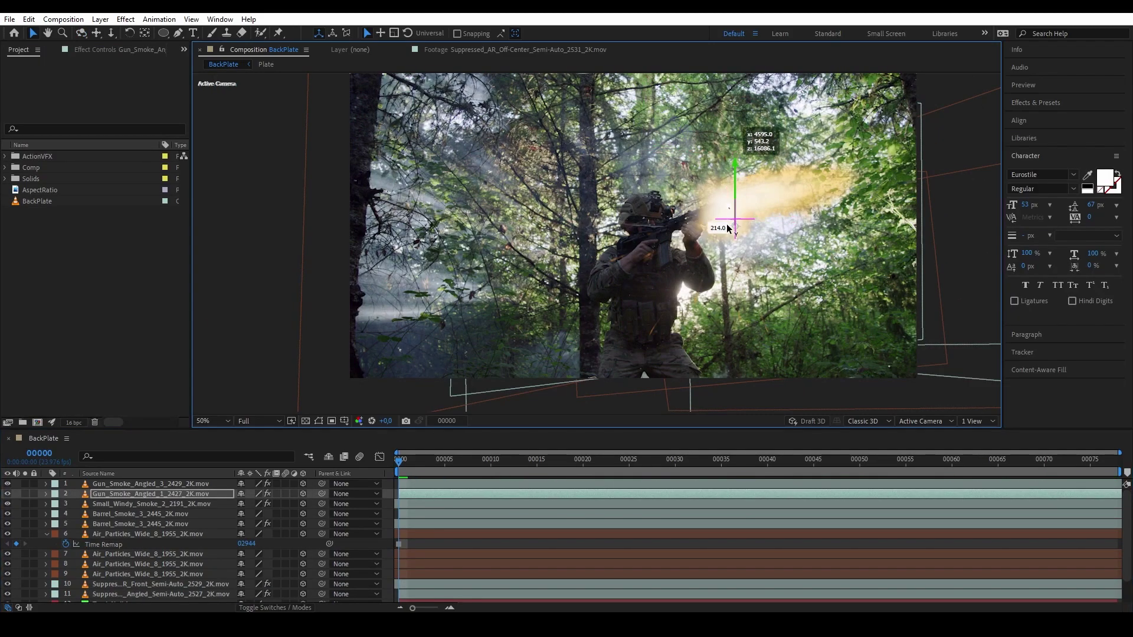
pyautogui.moveTo(908, 469); pyautogui.dragTo(1109, 463)
pyautogui.click(46, 523)
pyautogui.press('Home')
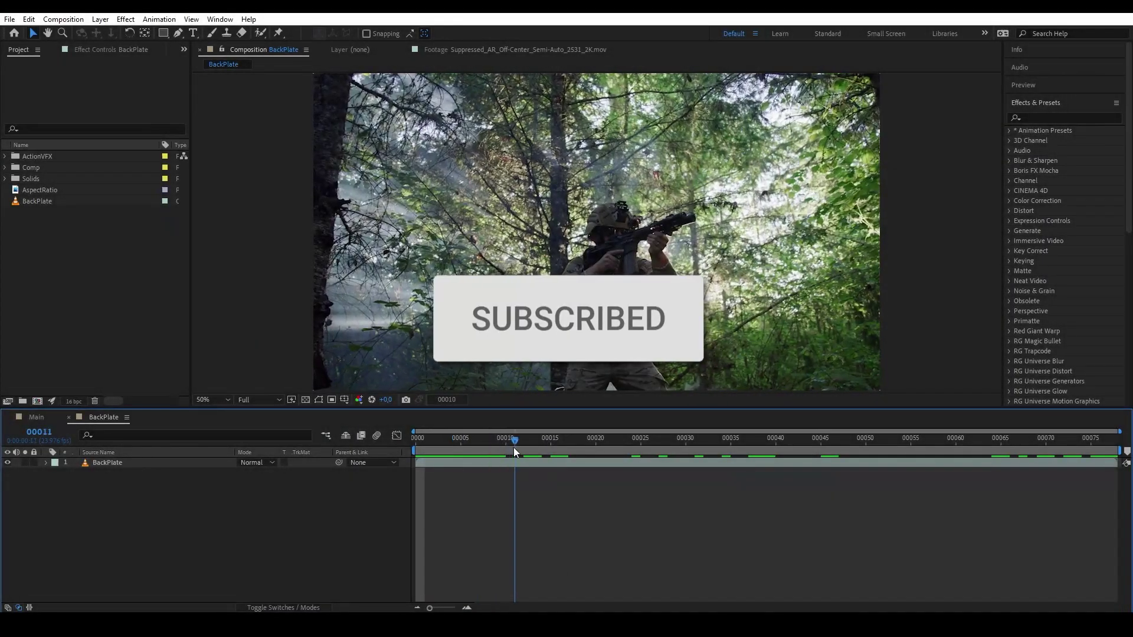
pyautogui.moveTo(513, 447); pyautogui.dragTo(392, 407)
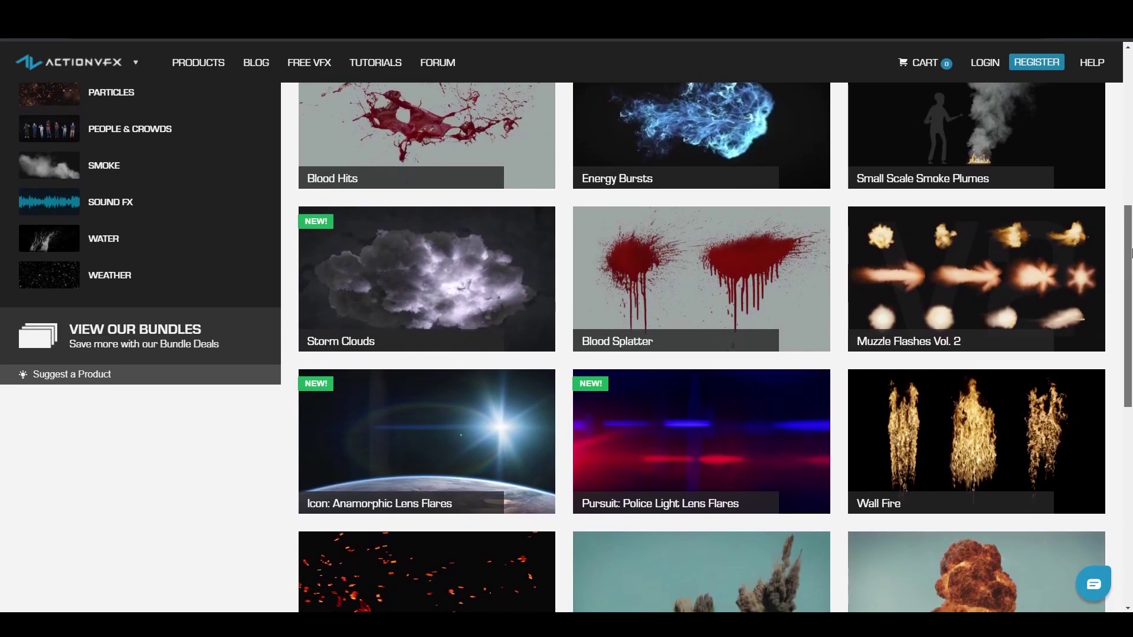
pyautogui.scroll(-1, 702, 349)
pyautogui.moveTo(1132, 267); pyautogui.dragTo(1131, 295)
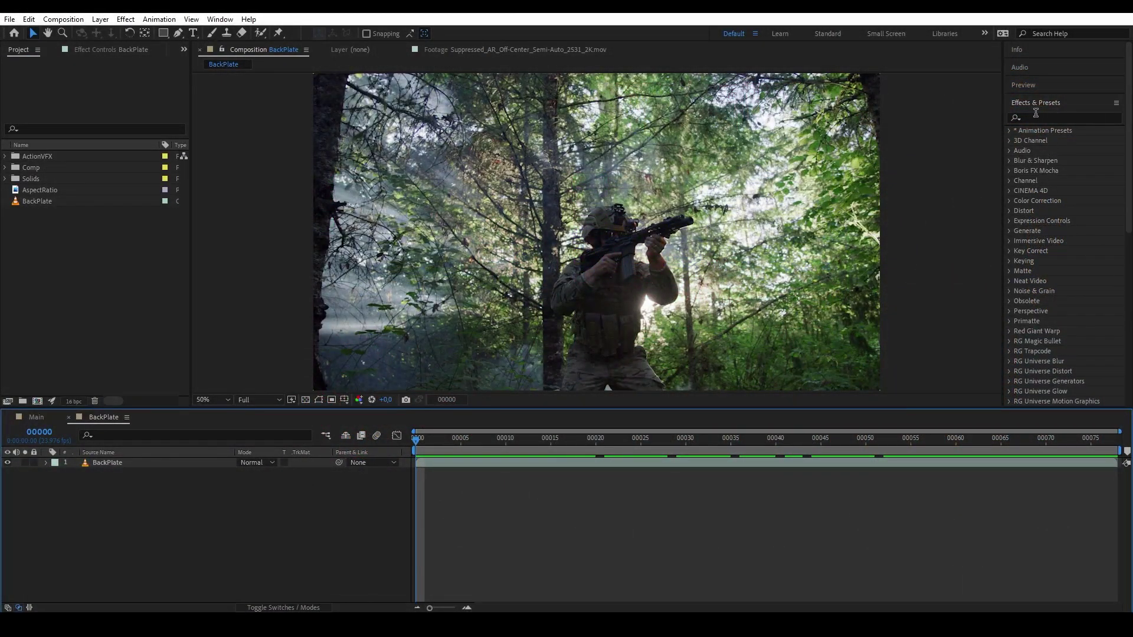
# Find the 3D Camera Tracker effect, apply it to the BackPlate layer, and let it analyze the footage.
pyautogui.click(1037, 117)
pyautogui.write('3d ca')
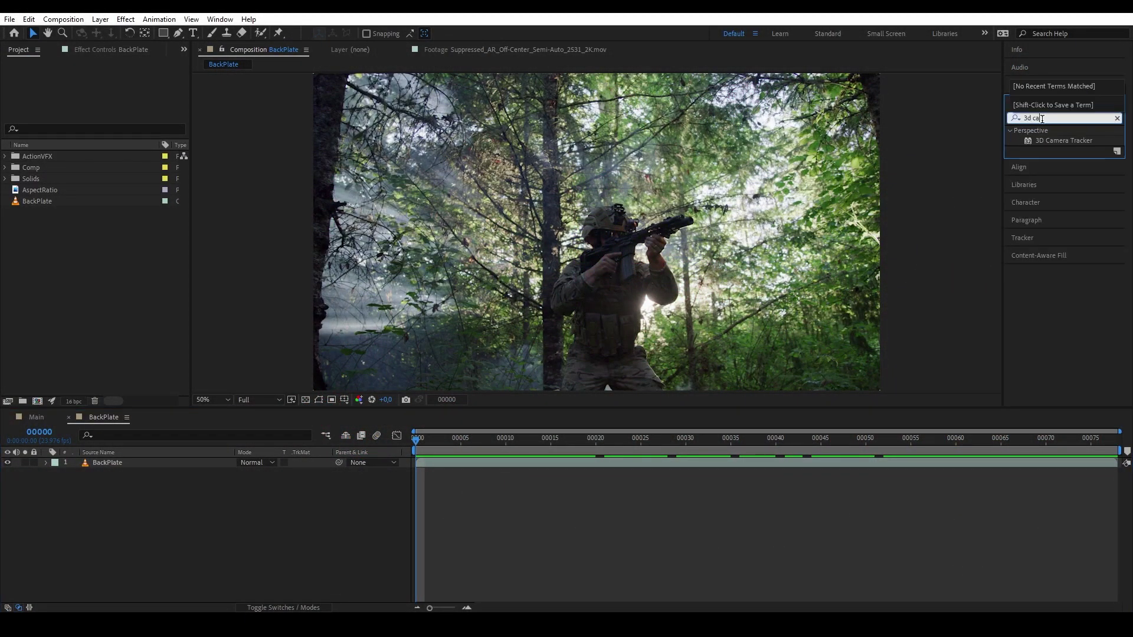
pyautogui.moveTo(1063, 141); pyautogui.dragTo(203, 462)
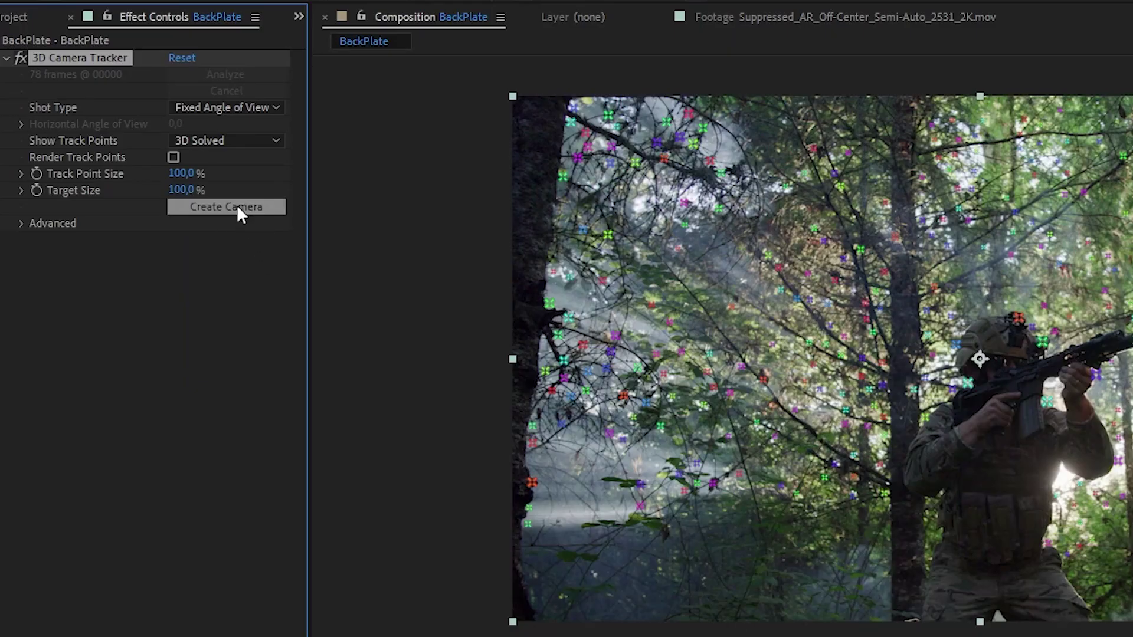
pyautogui.click(146, 164)
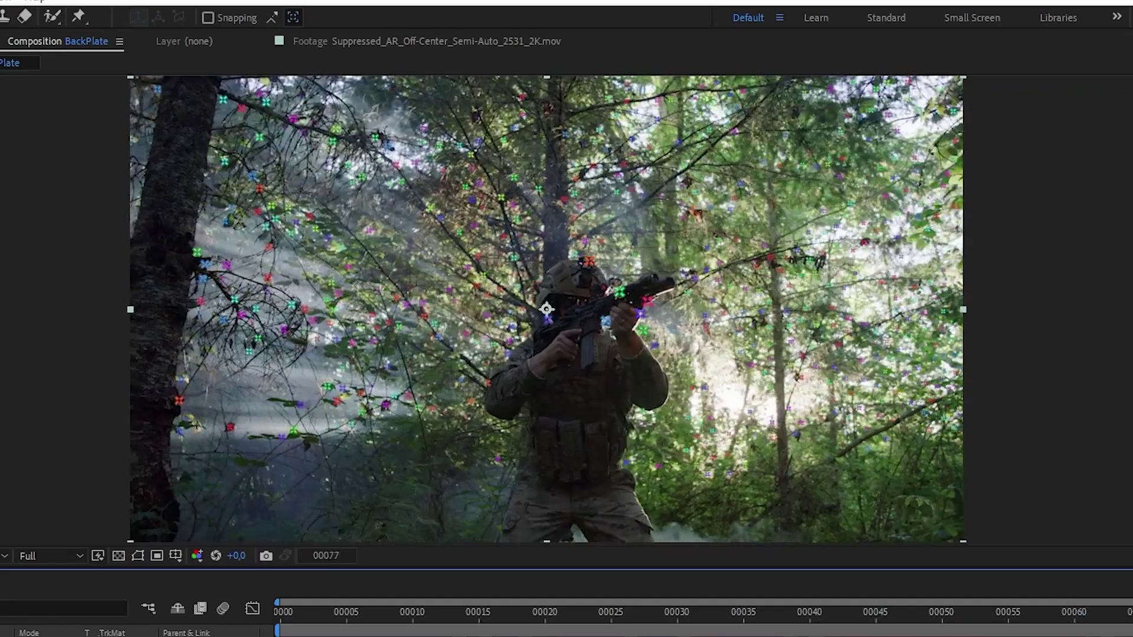
# Return to the first frame and create a null and camera from the track point at the rifle's muzzle.
pyautogui.moveTo(1132, 614); pyautogui.dragTo(849, 613)
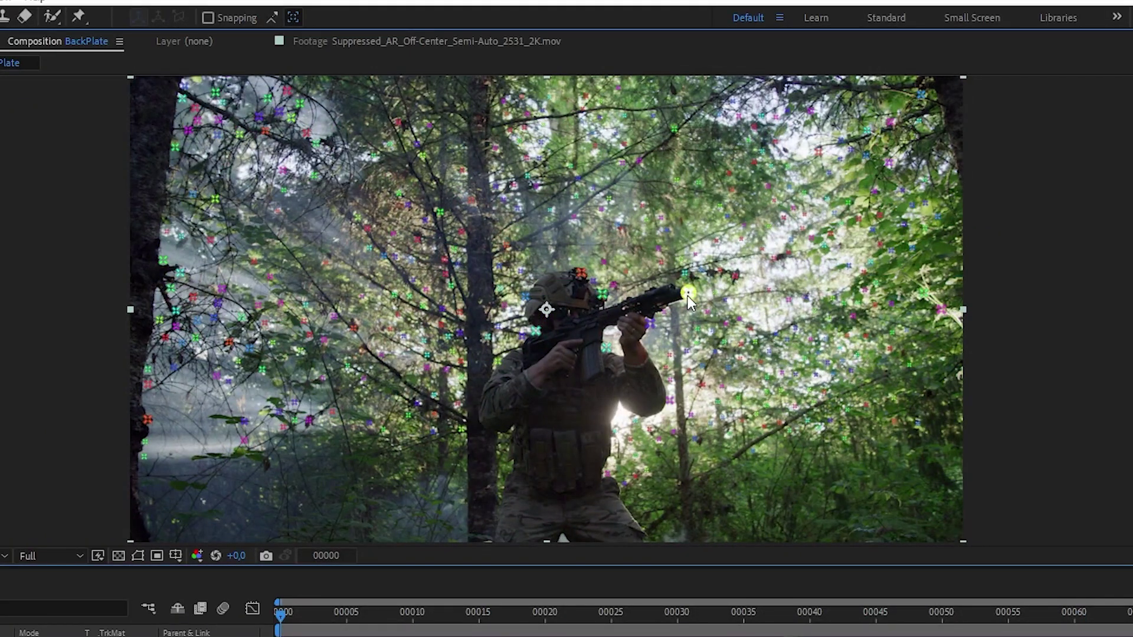
pyautogui.rightClick(686, 297)
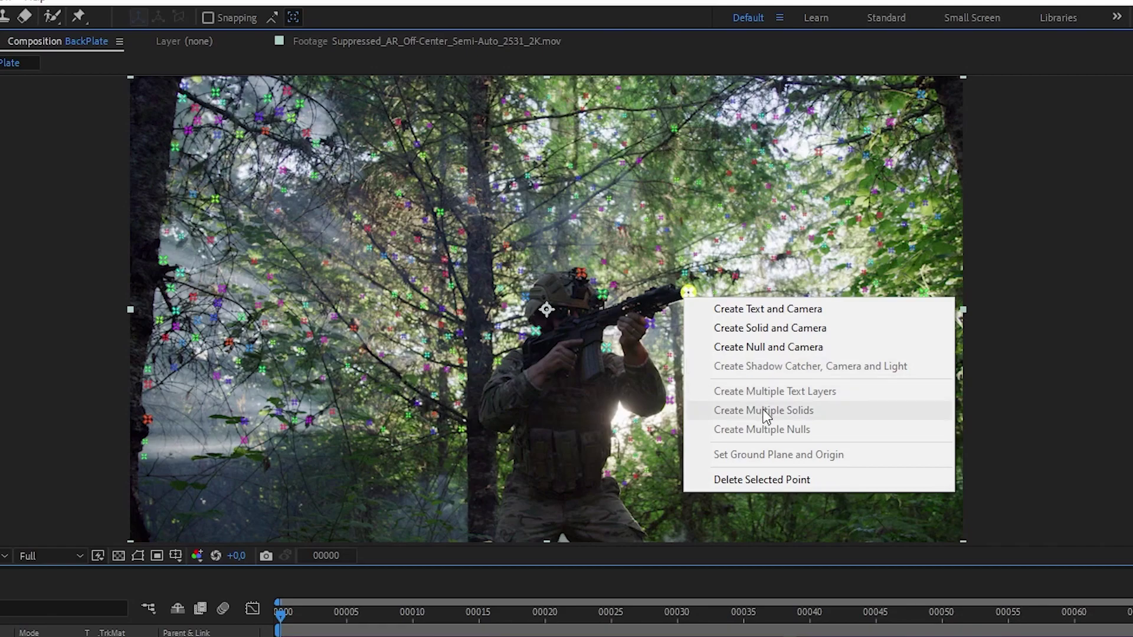
pyautogui.click(643, 356)
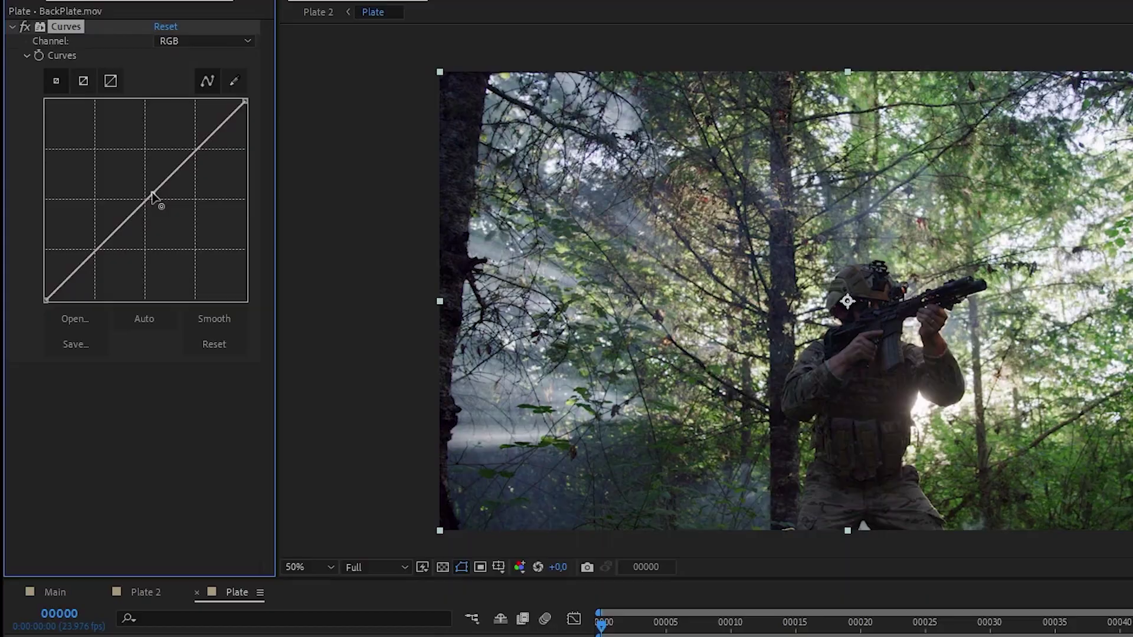
# Brighten the BackPlate.mov footage by raising the middle of its RGB curve, and pre-compose the layer.
pyautogui.moveTo(157, 202); pyautogui.dragTo(111, 153)
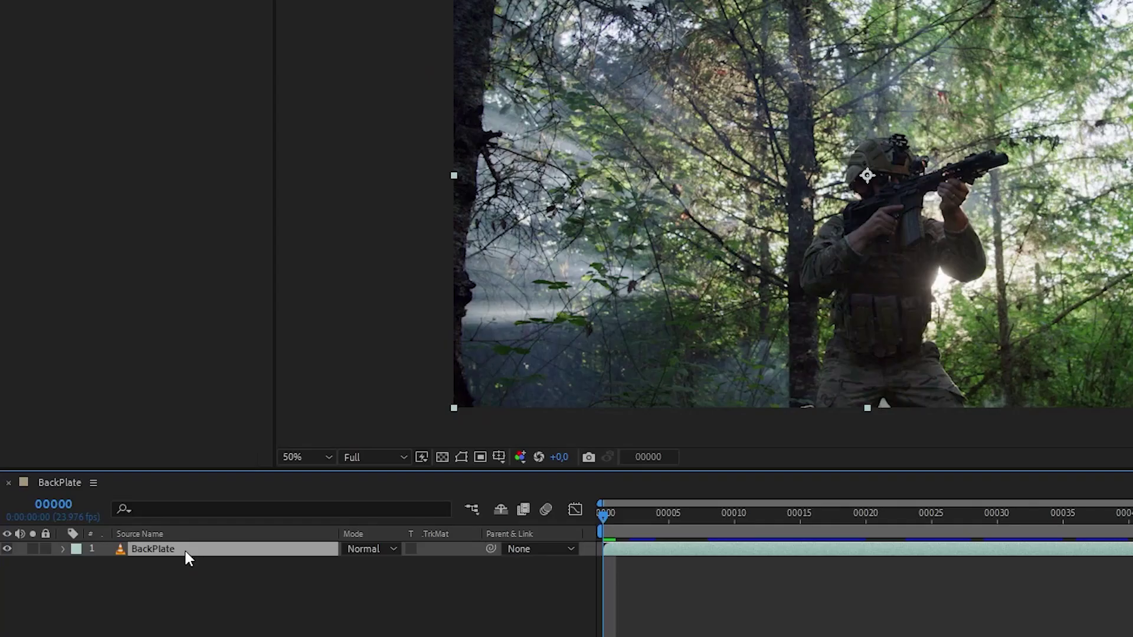
pyautogui.hotkey('ctrl', 'shift', 'c')
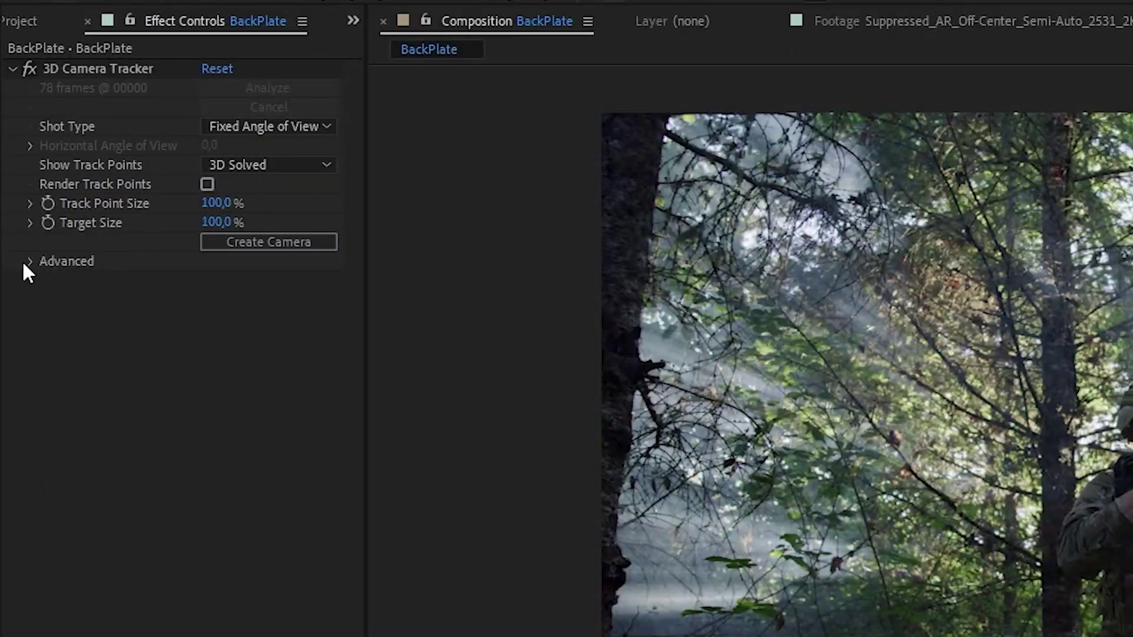
# Expand the 3D Camera Tracker's advanced settings and review the available Solve Method options.
pyautogui.click(29, 261)
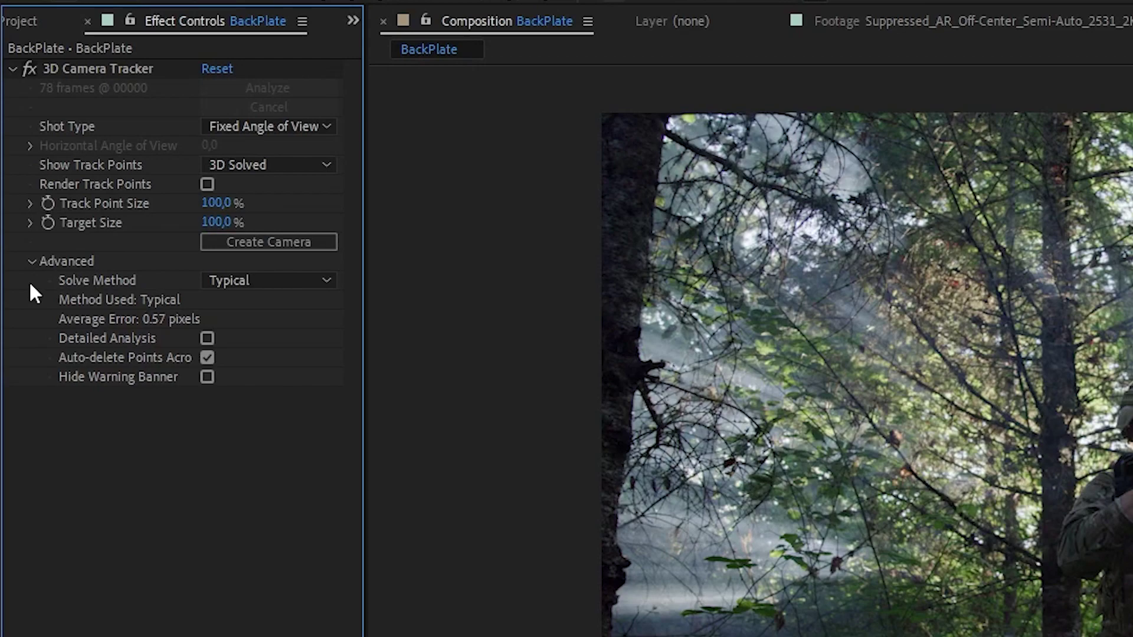
pyautogui.click(269, 282)
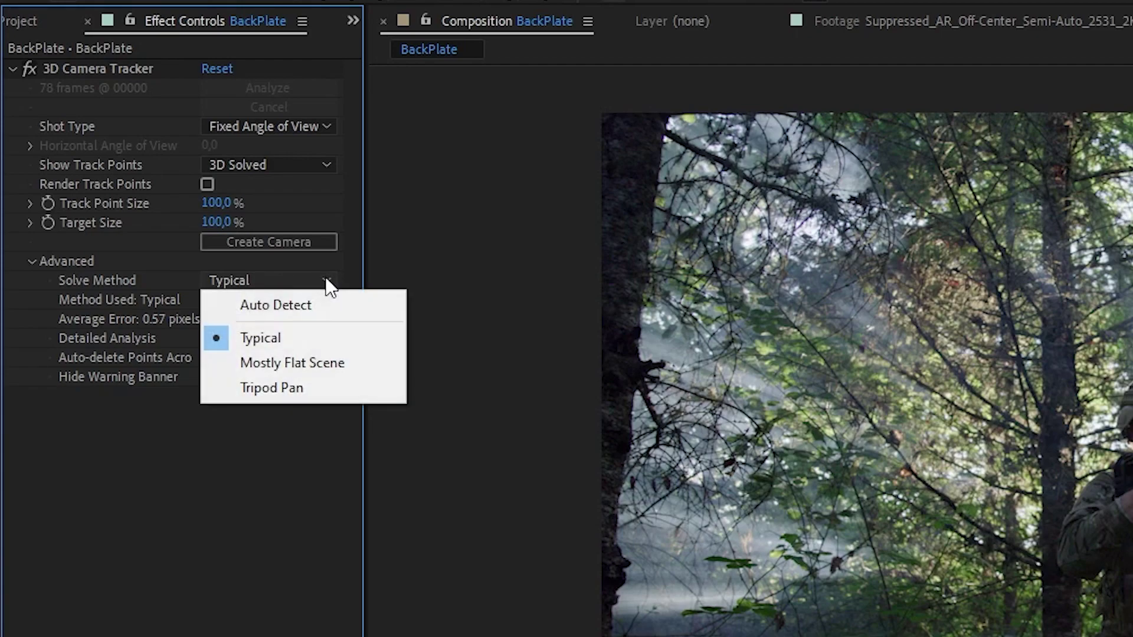
pyautogui.click(172, 271)
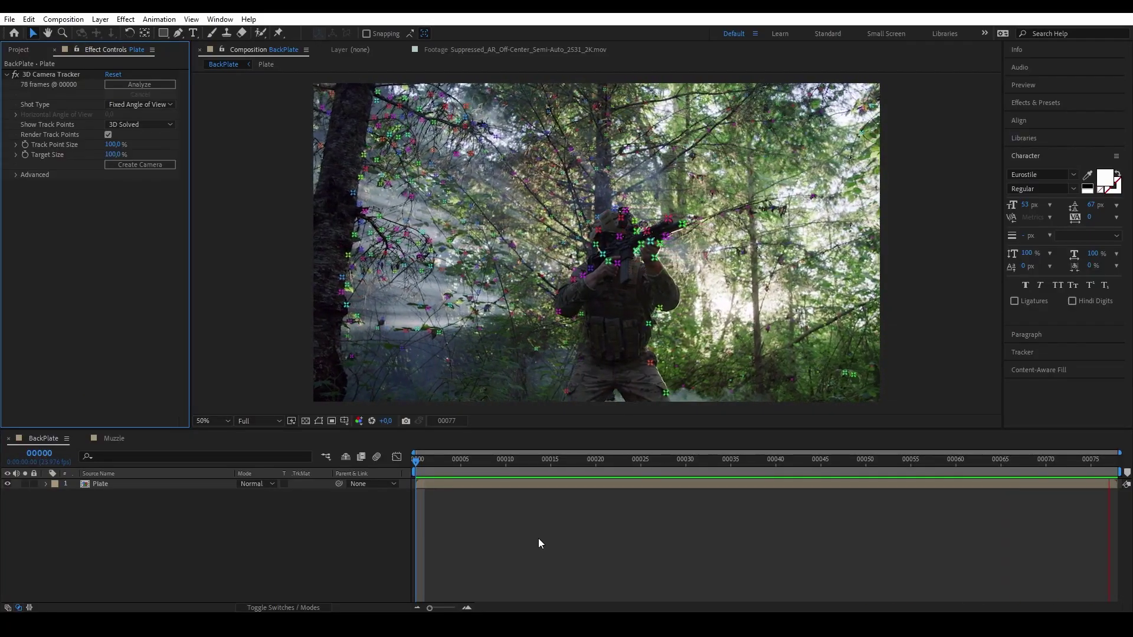
# At frame 12, create a null and camera from the tracker point at the rifle's muzzle on the Plate layer.
pyautogui.press('space')
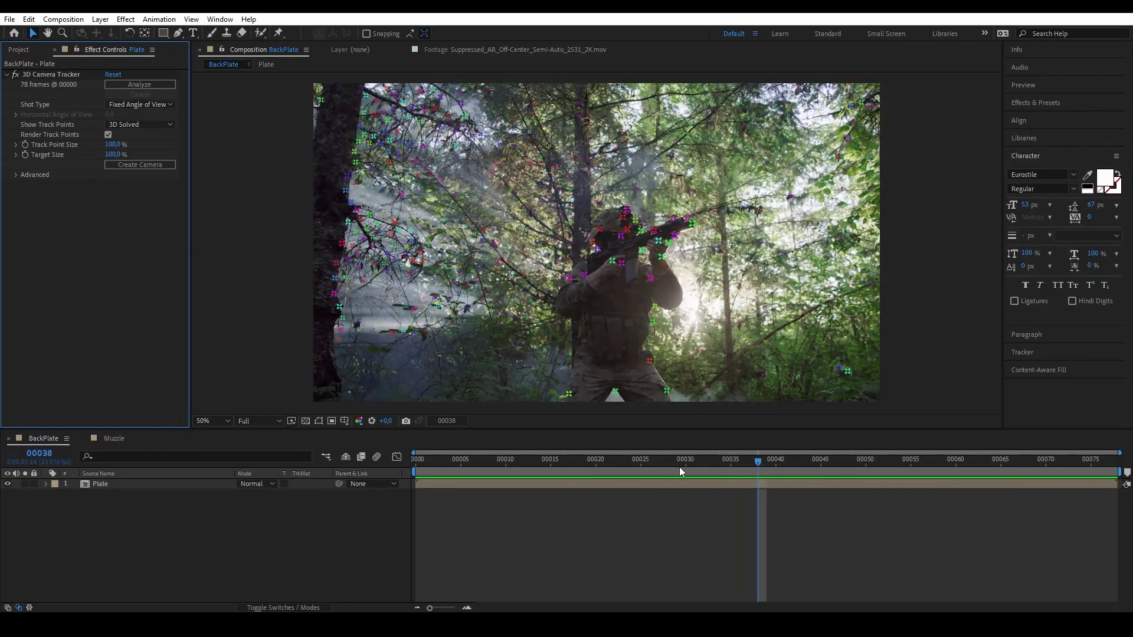
pyautogui.moveTo(679, 464); pyautogui.dragTo(523, 459)
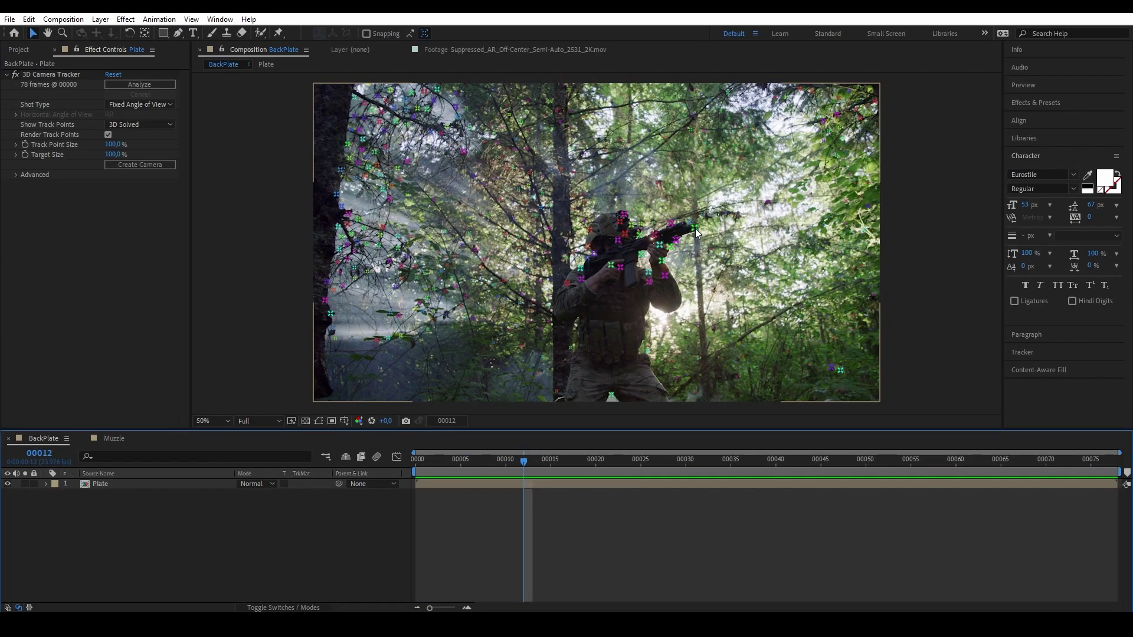
pyautogui.click(36, 74)
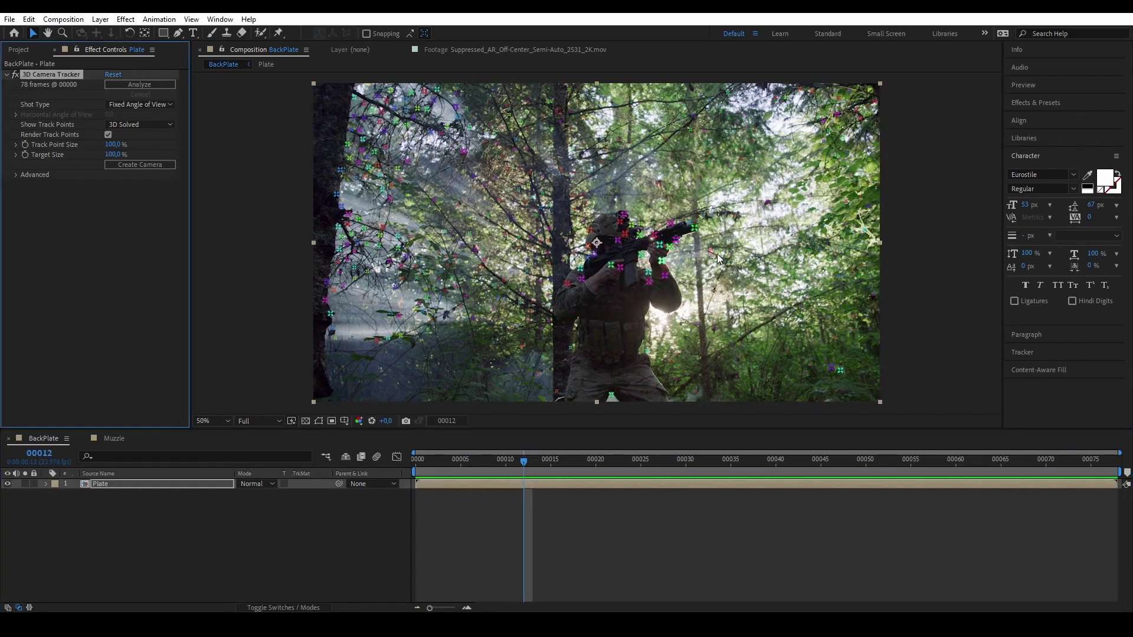
pyautogui.rightClick(695, 229)
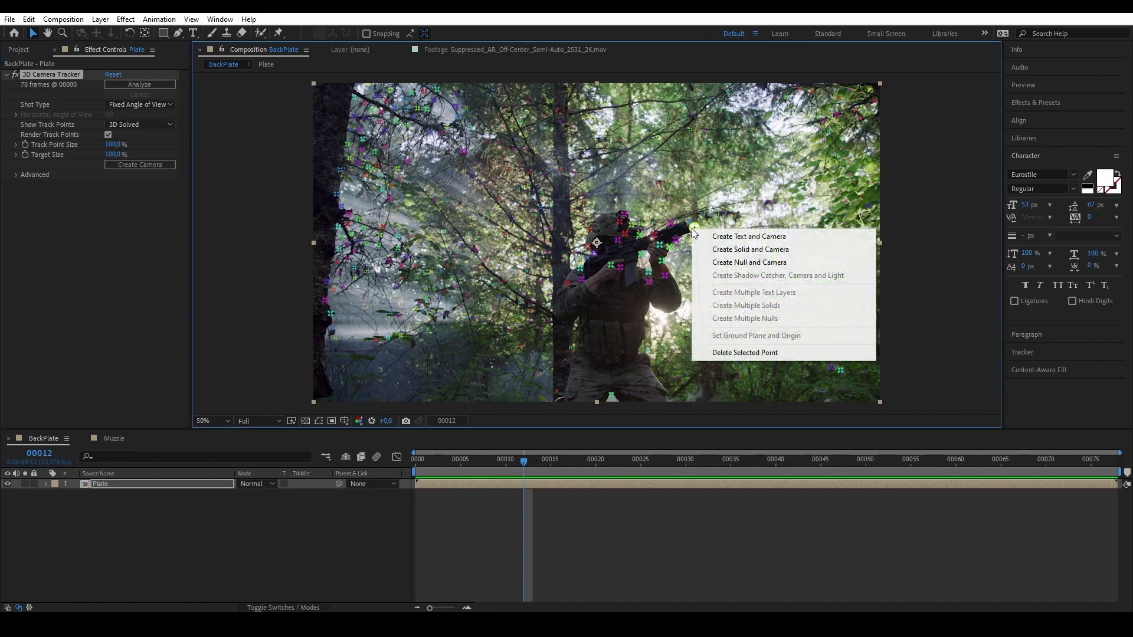
pyautogui.click(734, 263)
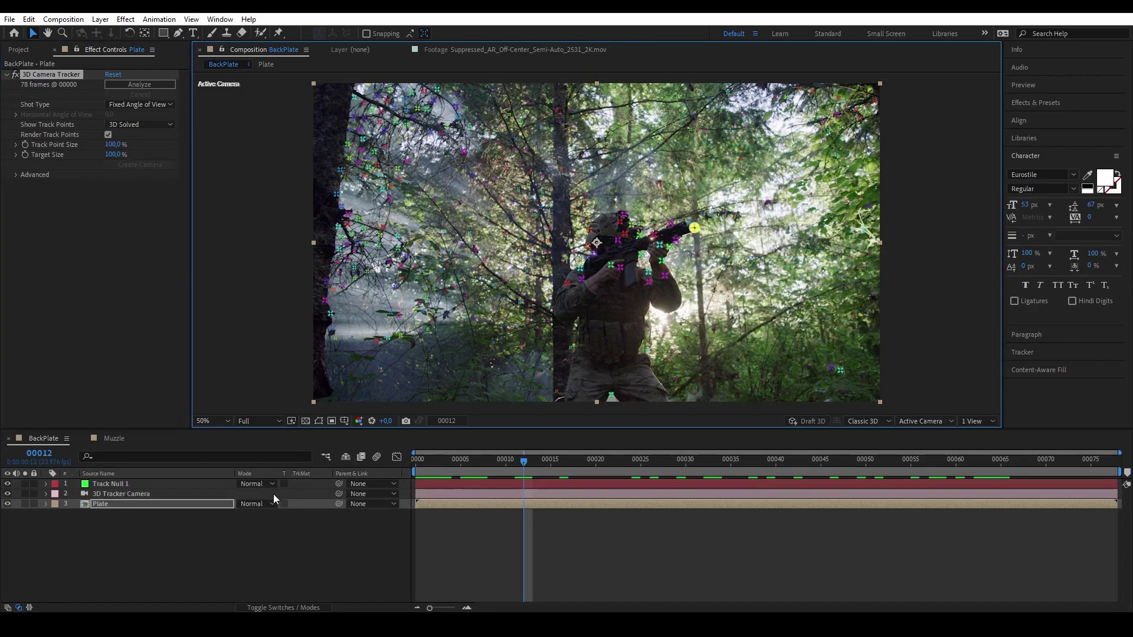
# Add the suppressed Angled Semi-Auto 2527 muzzle flash clip above Track Null 1 and make it a 3D layer.
pyautogui.click(201, 519)
pyautogui.click(158, 481)
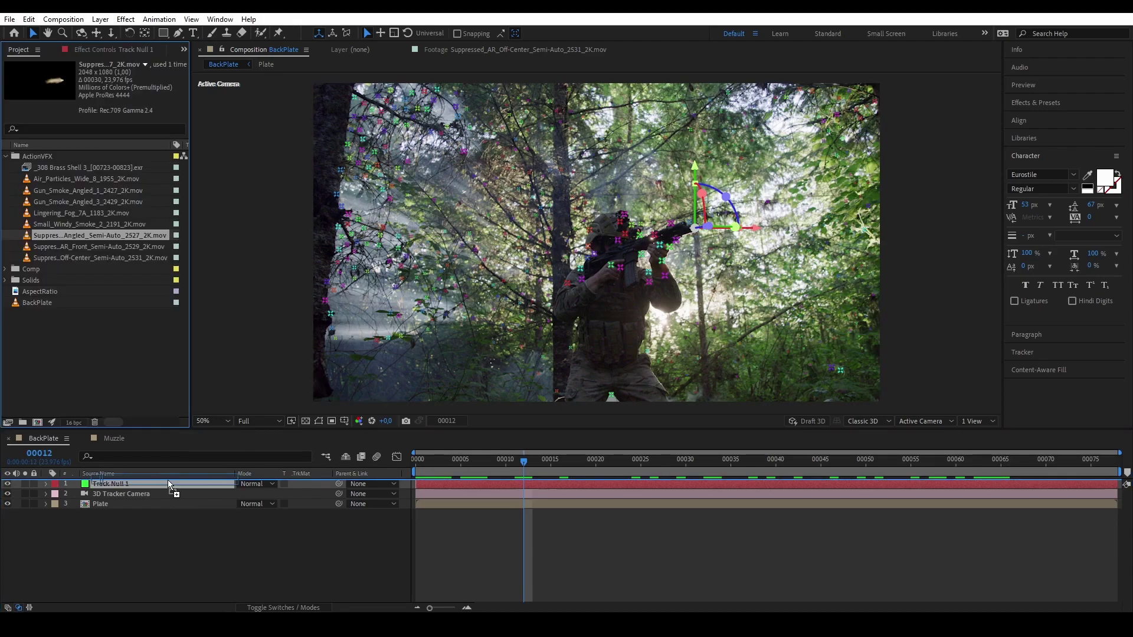
pyautogui.moveTo(100, 236); pyautogui.dragTo(168, 481)
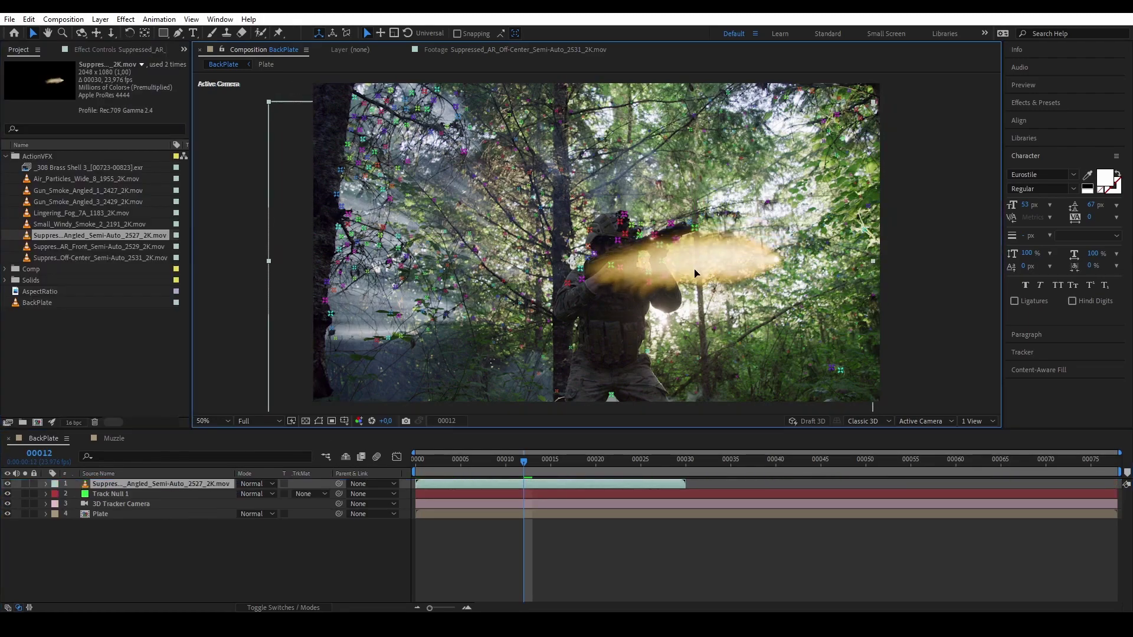
pyautogui.press('F4')
pyautogui.click(302, 483)
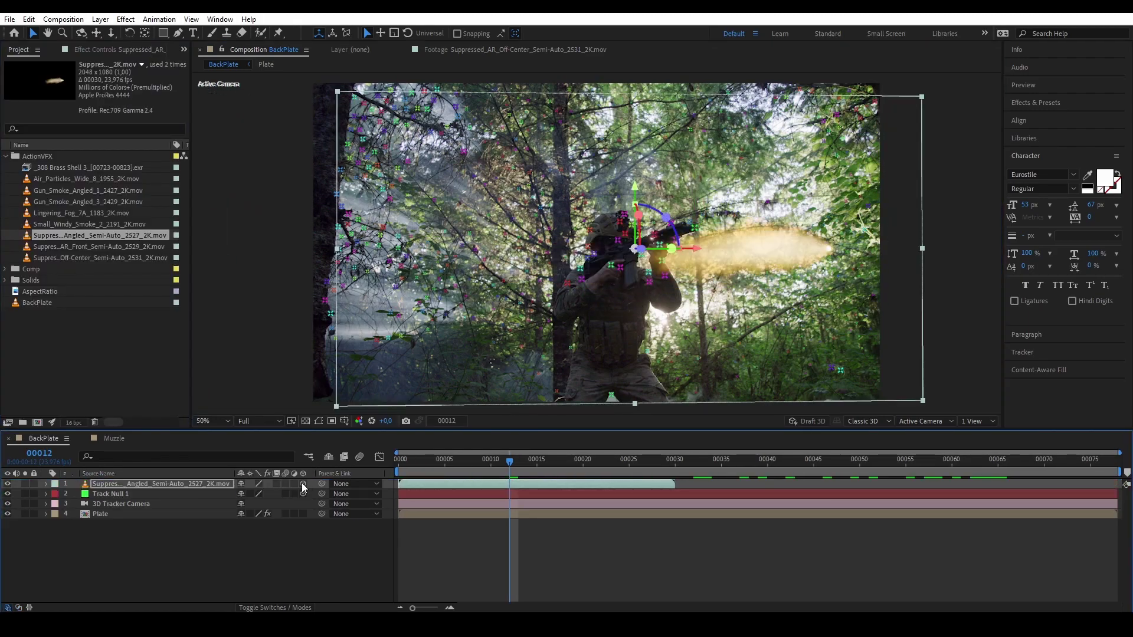
# Copy Track Null 1's position onto the Angled muzzle flash clip so it sits at the rifle's muzzle.
pyautogui.press('a')
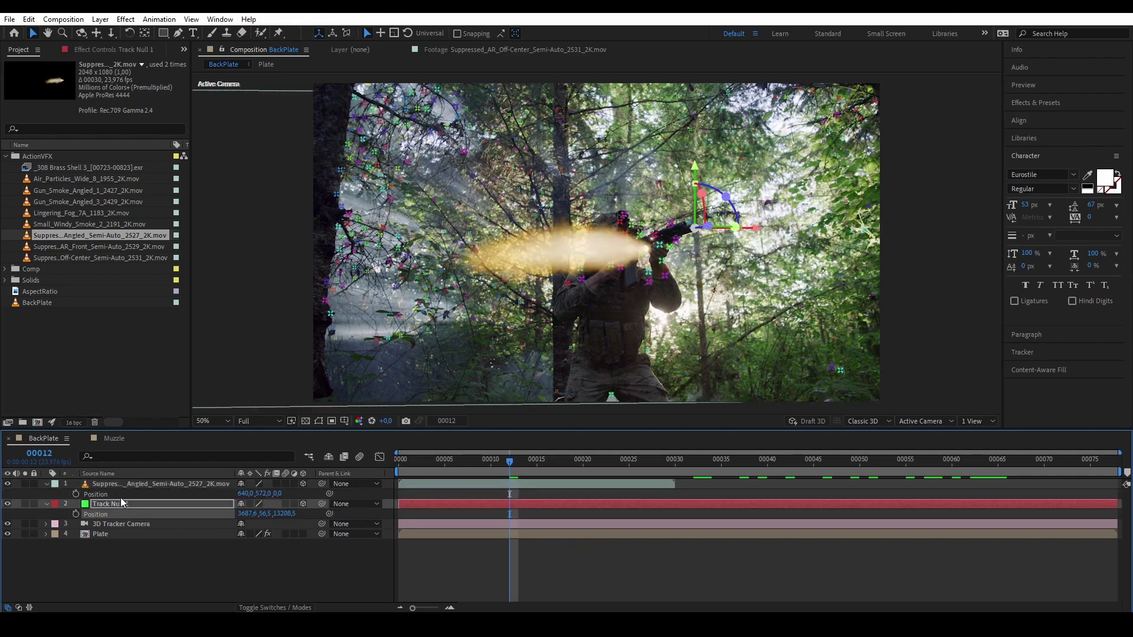
pyautogui.click(120, 497)
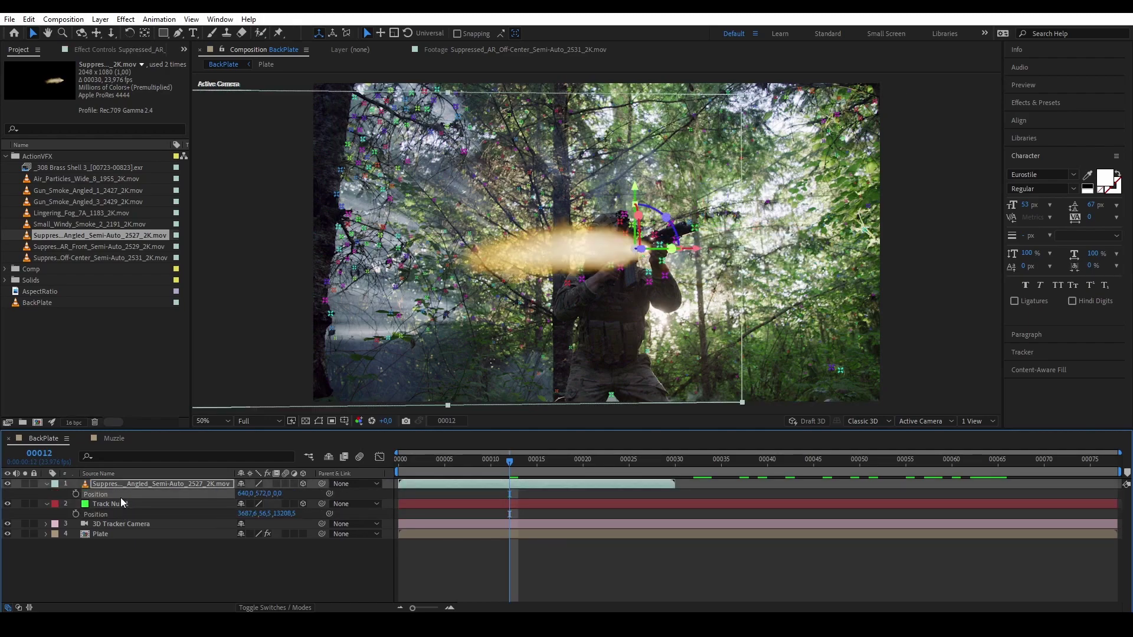
pyautogui.hotkey('ctrl', 'v')
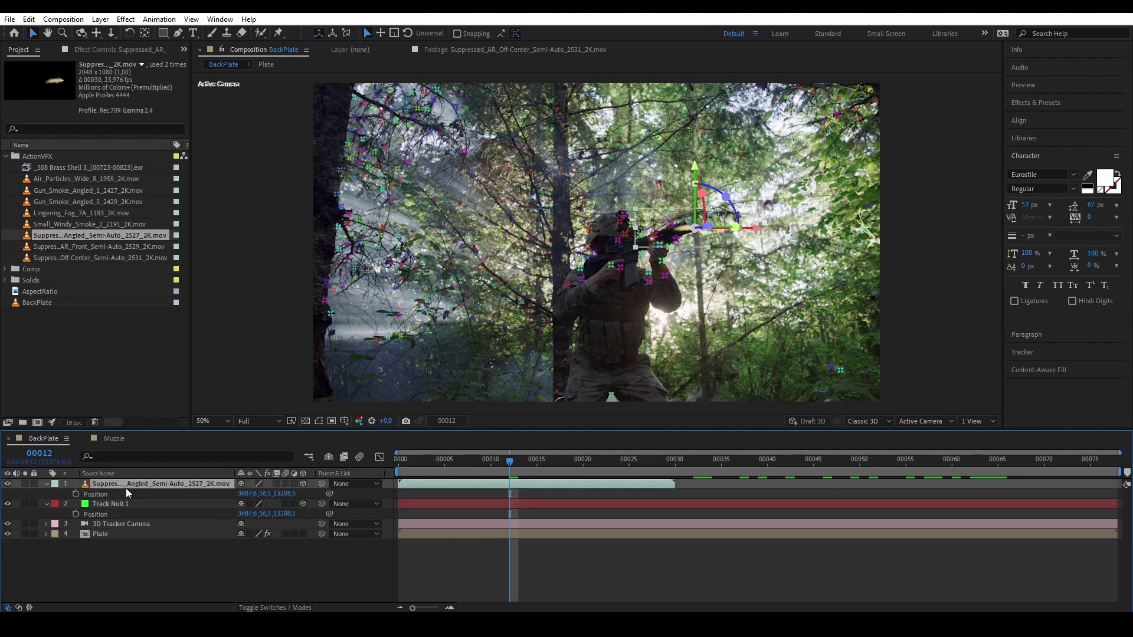
# Scale the Angled muzzle flash clip up to 455% at the rifle's muzzle and preview it.
pyautogui.scroll(2, 731, 266)
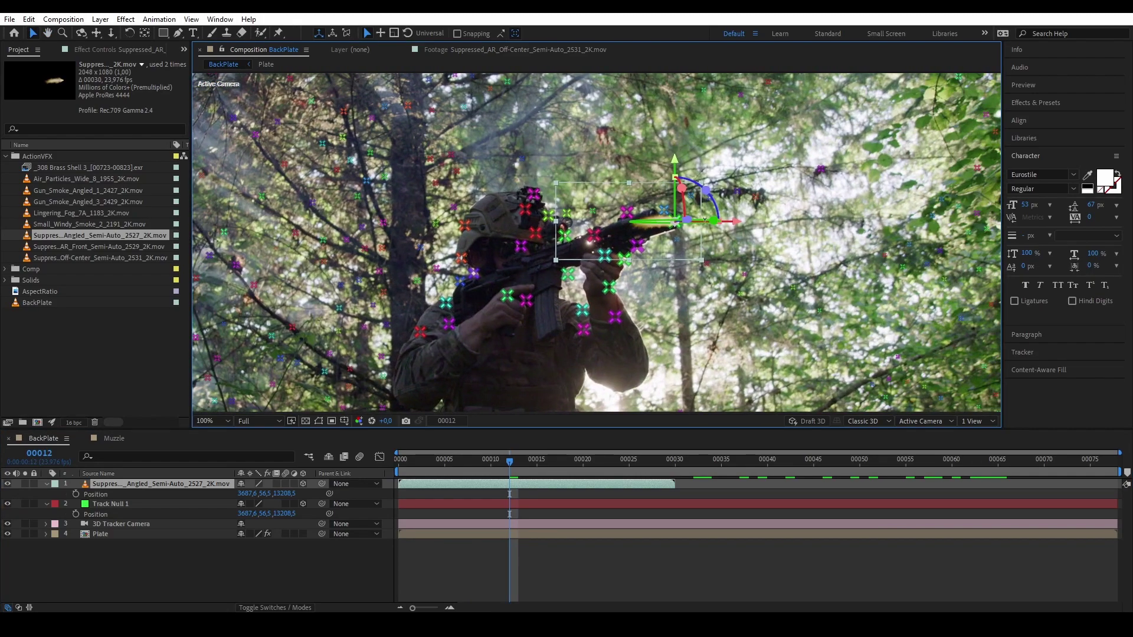
pyautogui.moveTo(709, 197); pyautogui.dragTo(673, 223)
pyautogui.moveTo(258, 494); pyautogui.dragTo(502, 545)
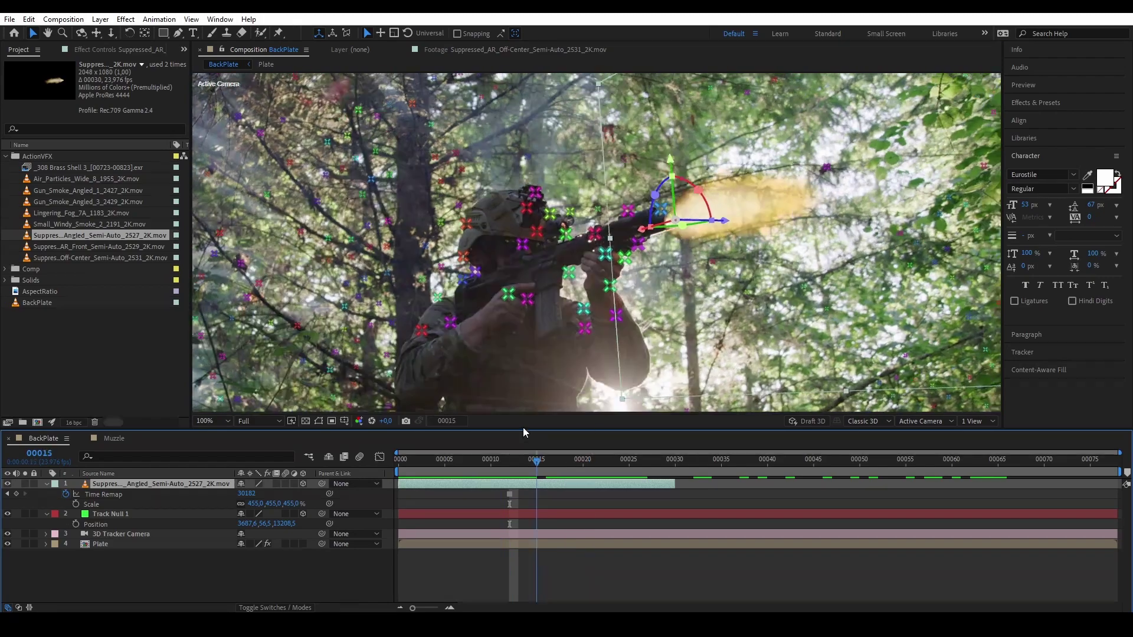
pyautogui.press('space')
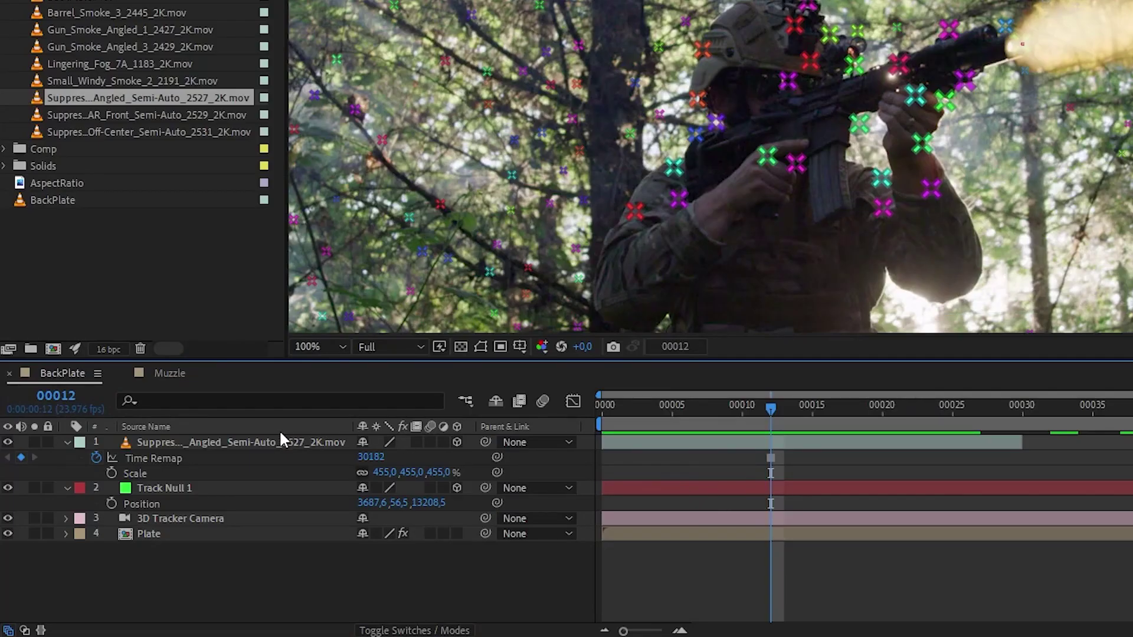
# Make the Front Semi-Auto 2529 muzzle flash clip a 3D layer and match its position to Track Null 1.
pyautogui.click(254, 443)
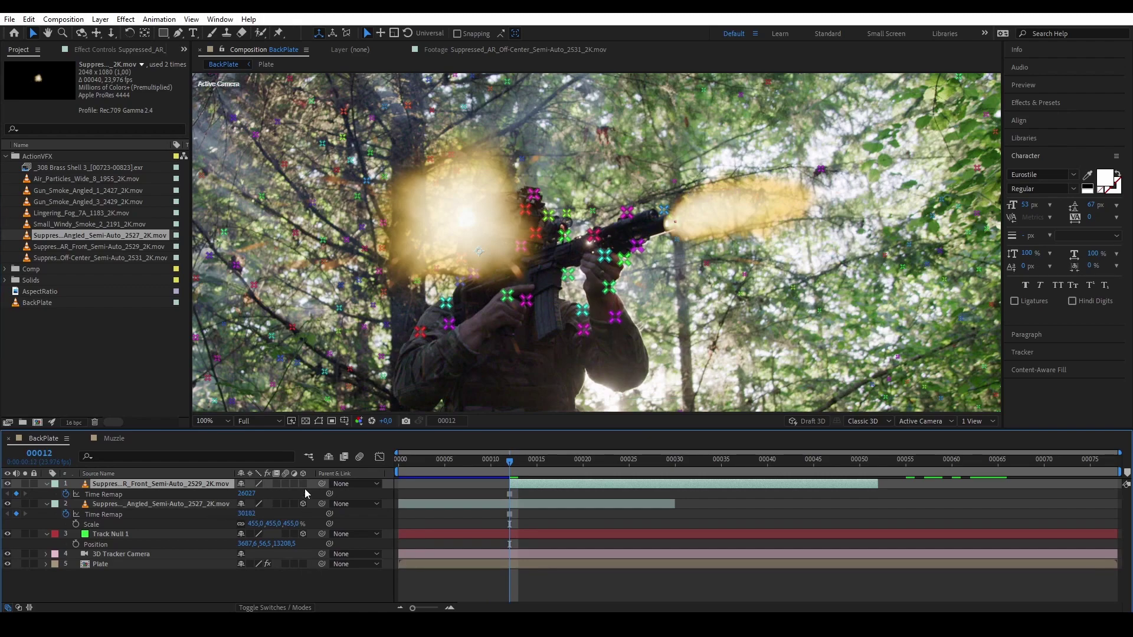
pyautogui.click(303, 484)
pyautogui.press('p')
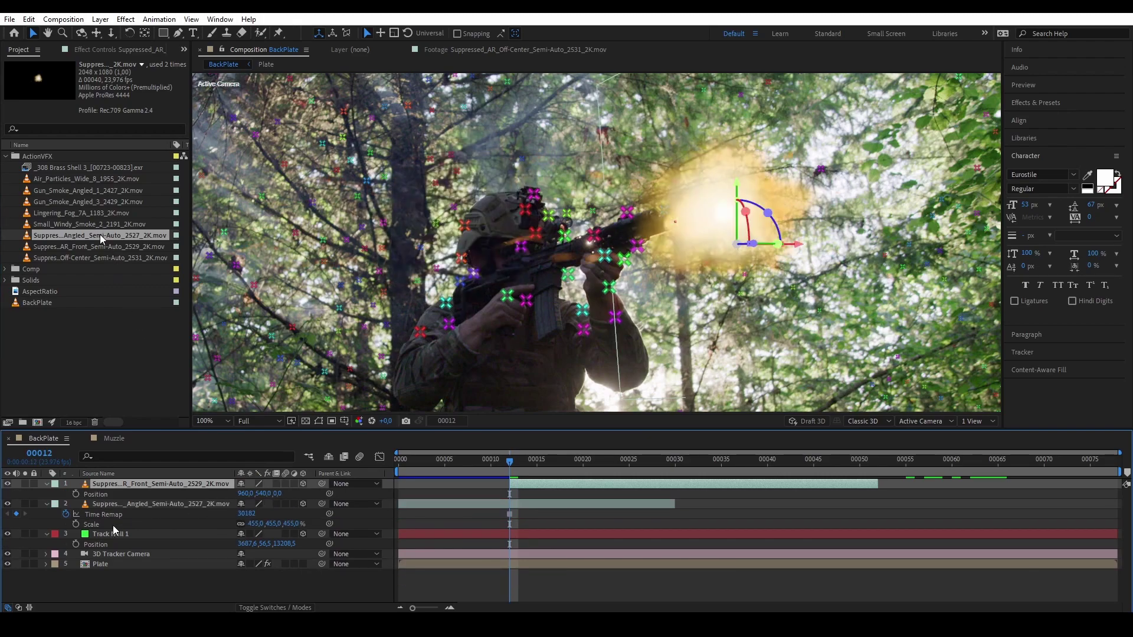
pyautogui.click(116, 535)
pyautogui.click(121, 546)
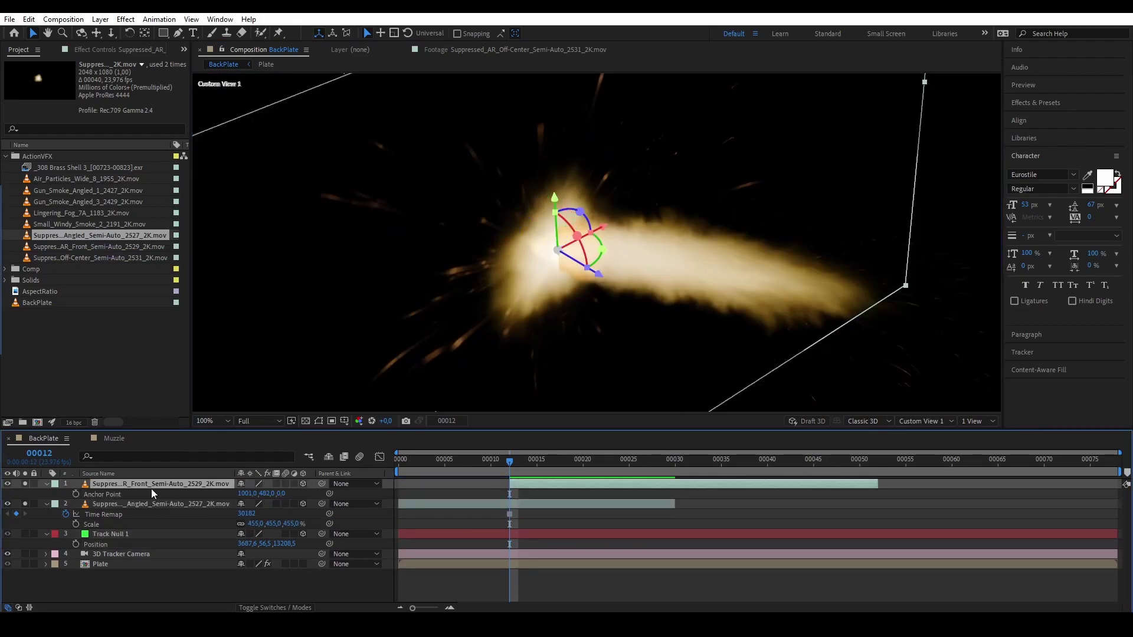
pyautogui.moveTo(602, 249); pyautogui.dragTo(570, 229)
# Orbit a custom 3D view around the two muzzle flash clips to check how they line up.
pyautogui.click(166, 503)
pyautogui.click(82, 34)
pyautogui.moveTo(556, 280); pyautogui.dragTo(528, 239)
pyautogui.click(322, 300)
pyautogui.click(124, 587)
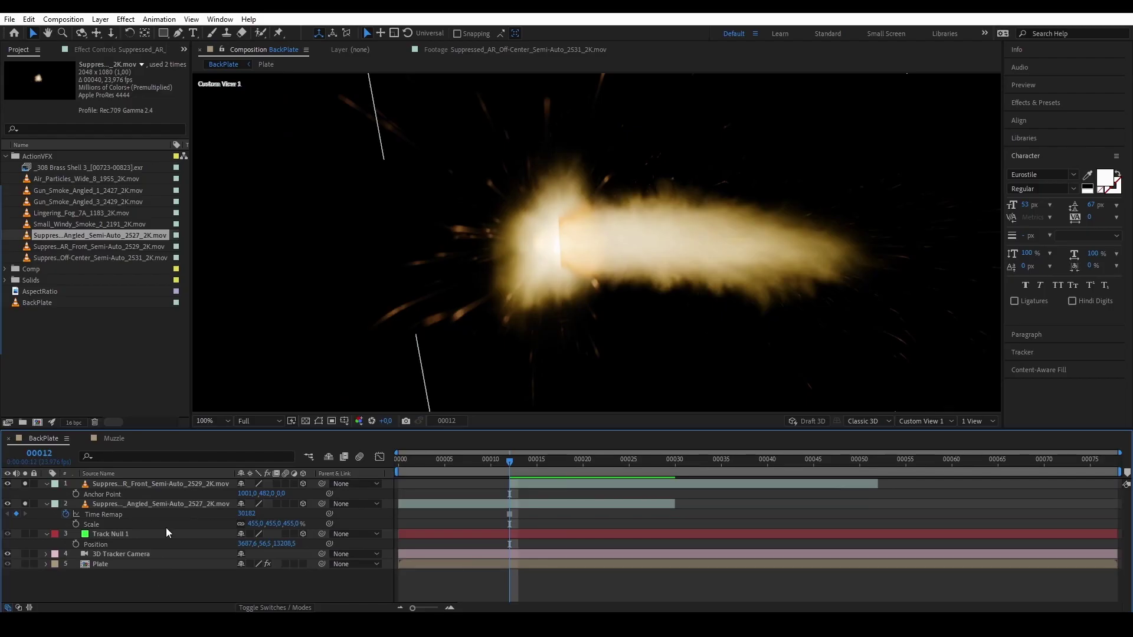
# Open the Angled muzzle flash clip on its own and draw a shape mask on it.
pyautogui.doubleClick(165, 502)
pyautogui.moveTo(738, 222); pyautogui.dragTo(397, 223)
pyautogui.press('q')
pyautogui.press('q')
pyautogui.press('q')
pyautogui.moveTo(783, 130)
pyautogui.mouseDown()
pyautogui.moveTo(599, 278)
pyautogui.moveTo(617, 304)
pyautogui.mouseUp()
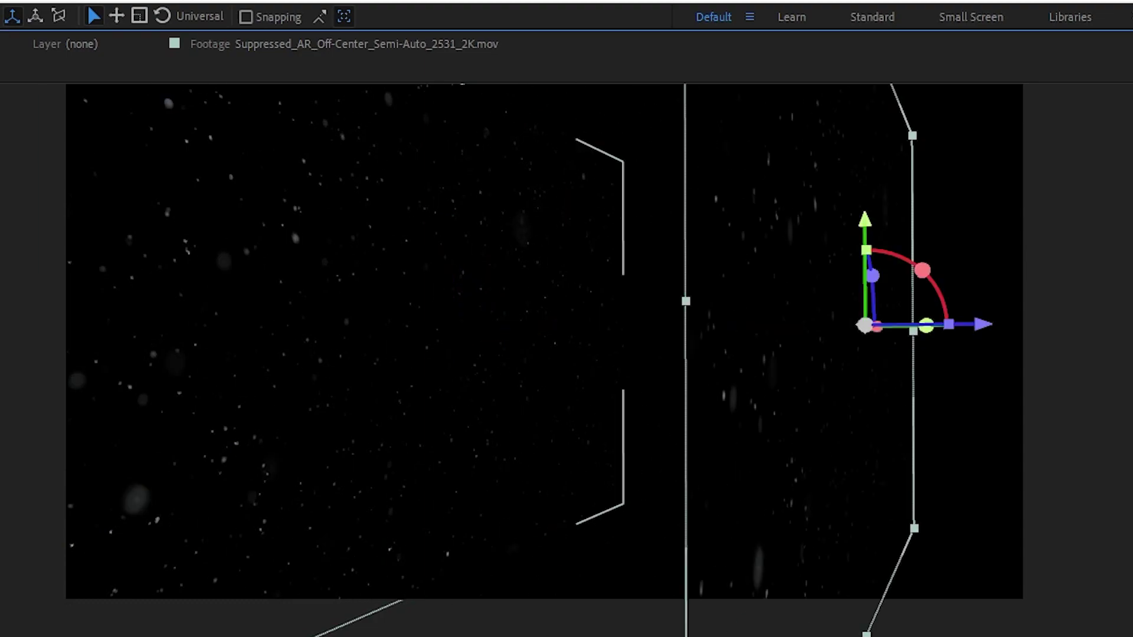
# Move the two Barrel_Smoke_3_2445 clips across the scene toward the rifle's muzzle.
pyautogui.moveTo(844, 284); pyautogui.dragTo(781, 290)
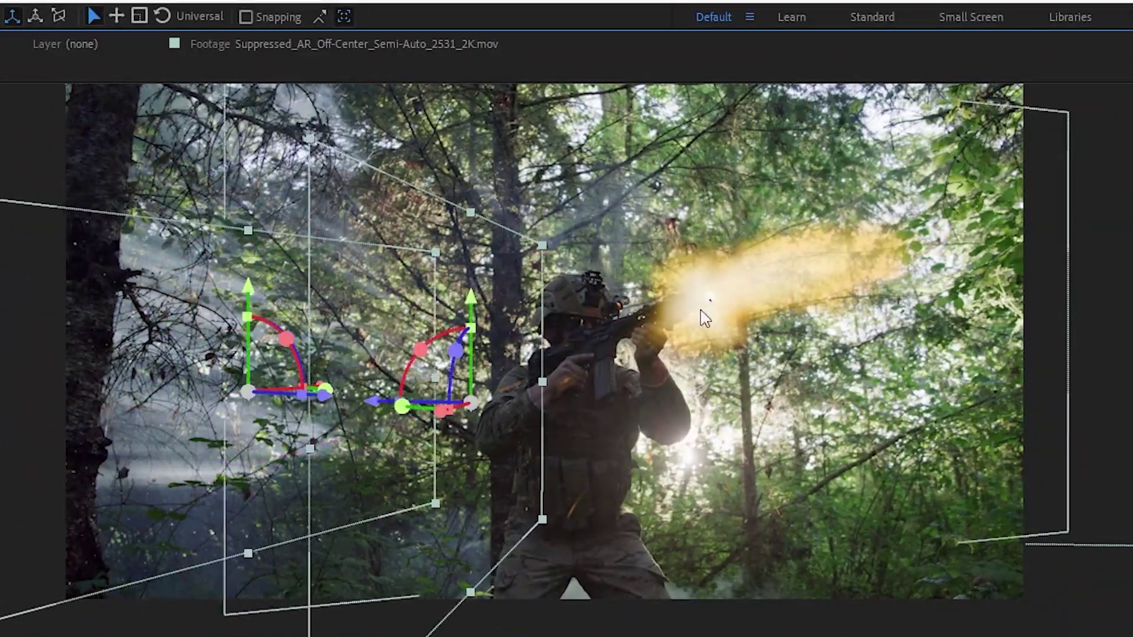
pyautogui.moveTo(323, 395); pyautogui.dragTo(554, 398)
pyautogui.click(136, 530)
pyautogui.click(754, 407)
pyautogui.moveTo(653, 406); pyautogui.dragTo(749, 407)
pyautogui.moveTo(781, 412); pyautogui.dragTo(834, 413)
# Delete the Gun_Smoke_Angled_1_2427 clip from the composition.
pyautogui.click(137, 505)
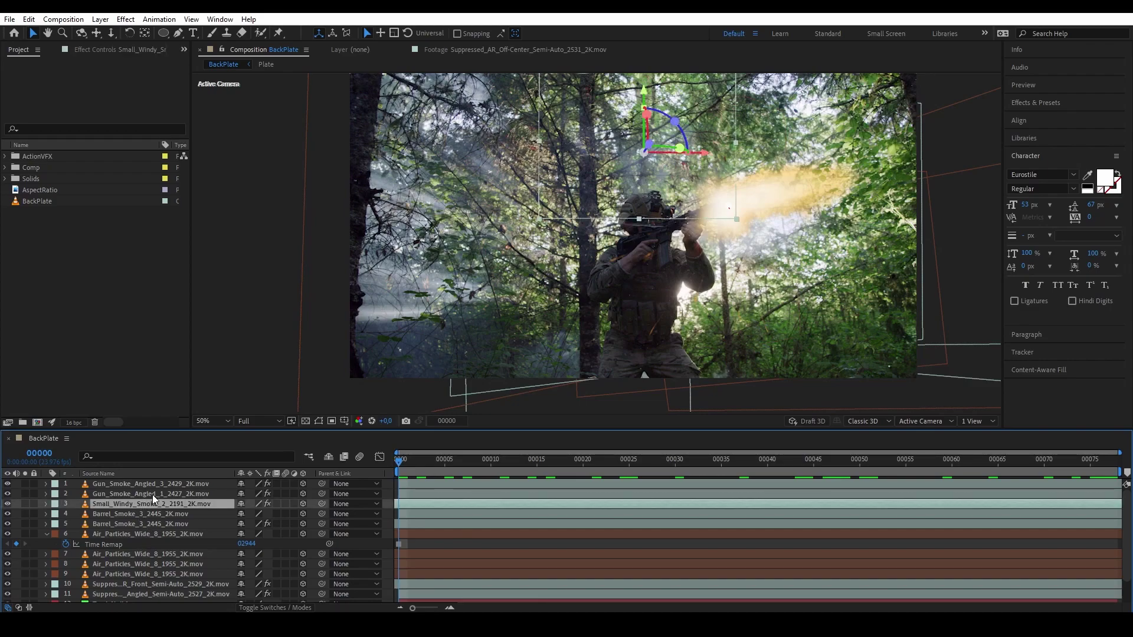
pyautogui.click(153, 495)
pyautogui.click(729, 157)
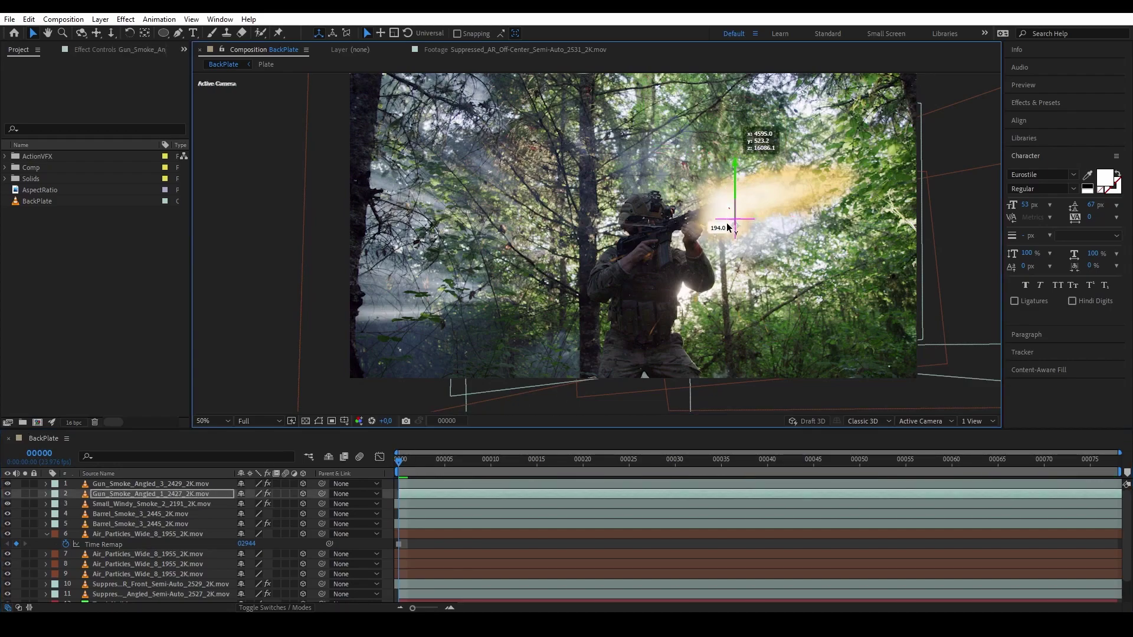
pyautogui.press('Delete')
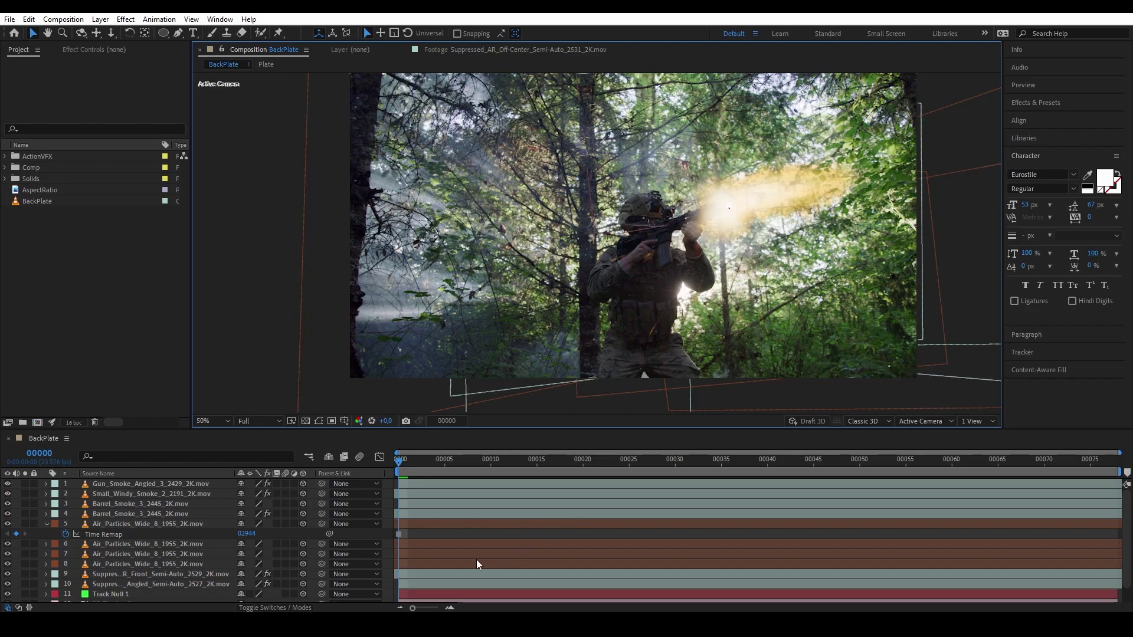
# Scrub and play through the whole composition to check how the muzzle flash and smoke follow the camera move.
pyautogui.moveTo(402, 460); pyautogui.dragTo(860, 463)
pyautogui.press('space')
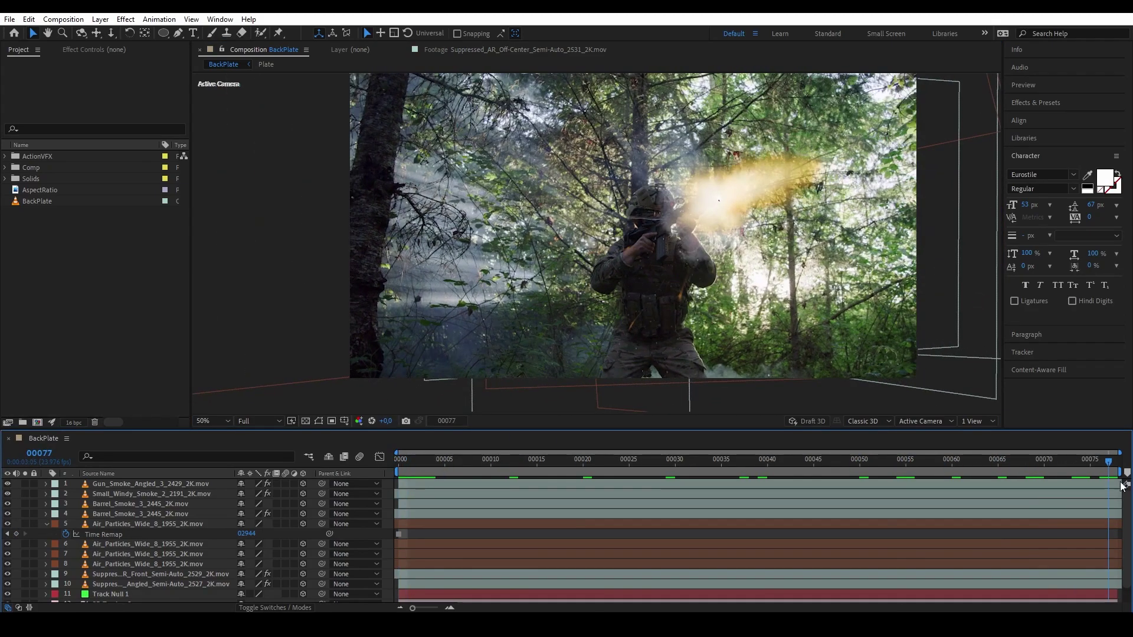
pyautogui.moveTo(545, 458); pyautogui.dragTo(1109, 531)
pyautogui.click(46, 524)
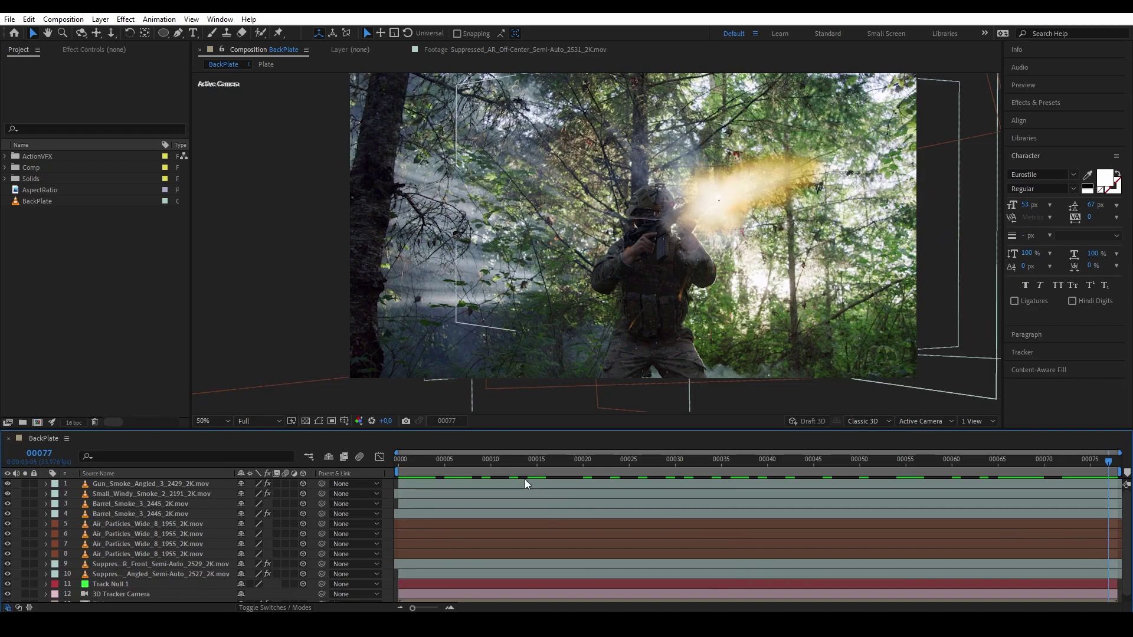
pyautogui.press('space')
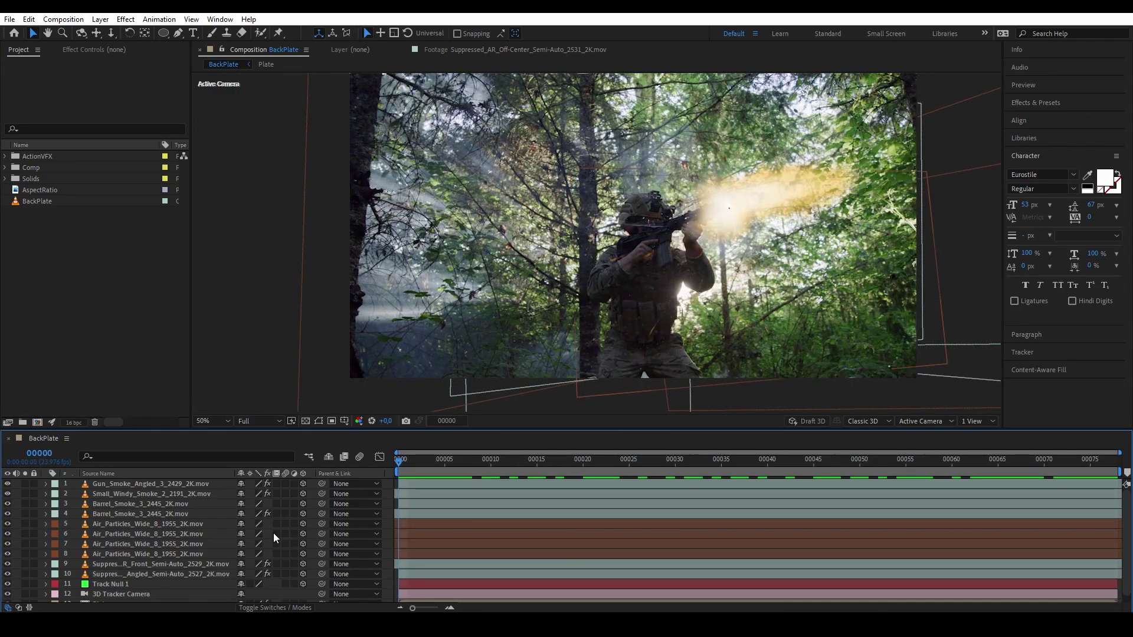
# Pre-compose the Front 2529 and Angled 2527 muzzle flash clips into a new composition named MuzzleFlashGroup.
pyautogui.click(183, 524)
pyautogui.click(175, 572)
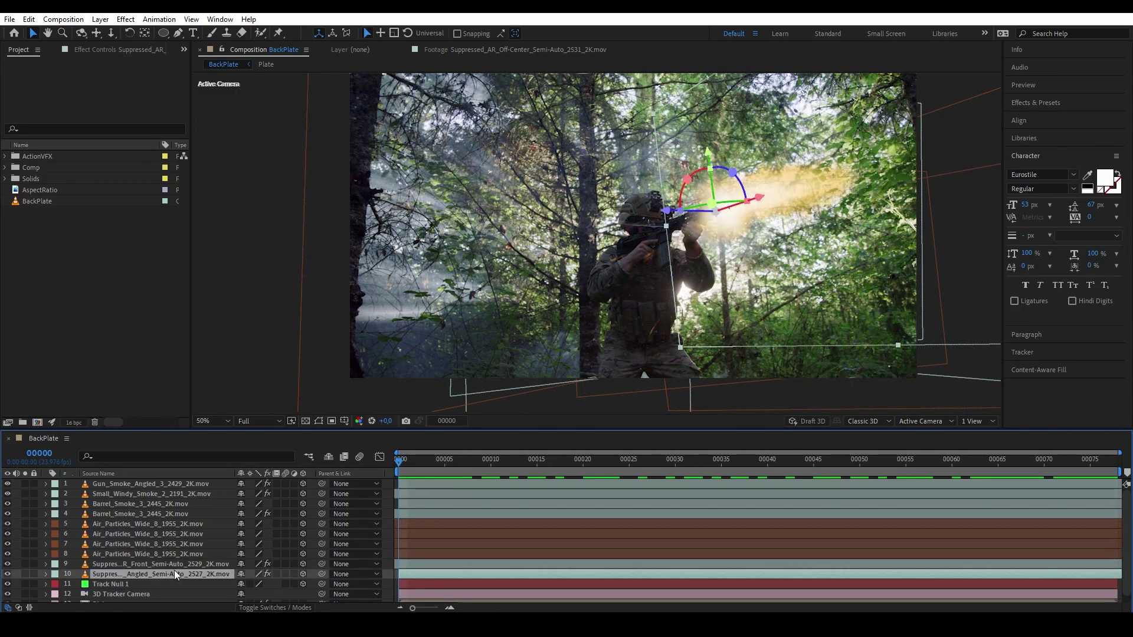
pyautogui.keyDown('ctrl'); pyautogui.click(174, 564); pyautogui.keyUp('ctrl')
pyautogui.hotkey('ctrl', 'shift', 'c')
pyautogui.write('M')
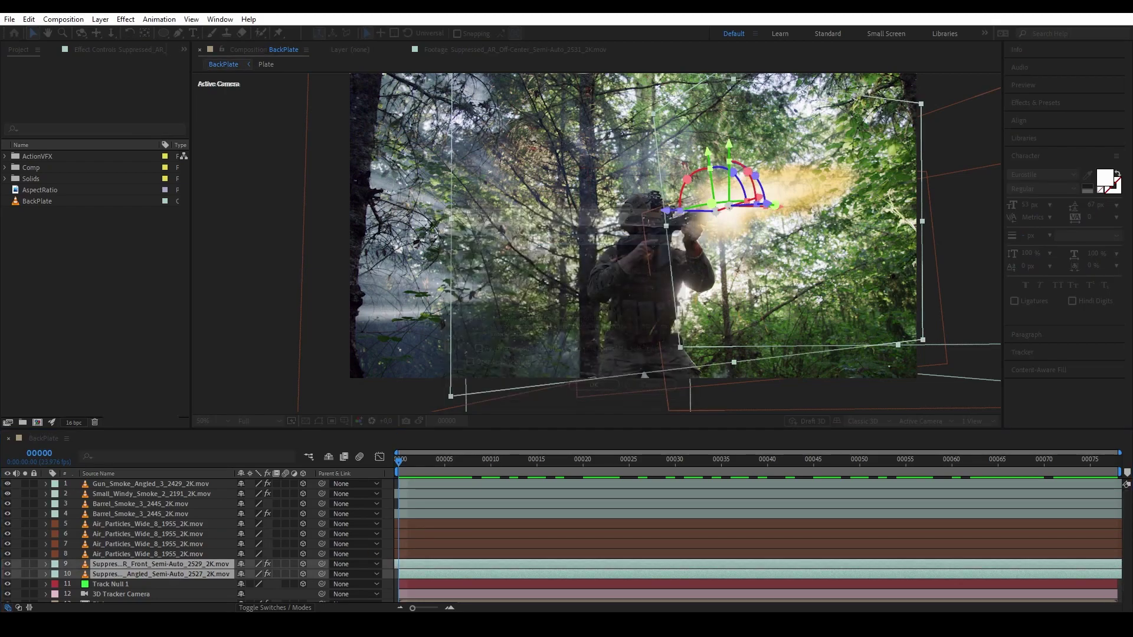
pyautogui.press('Return')
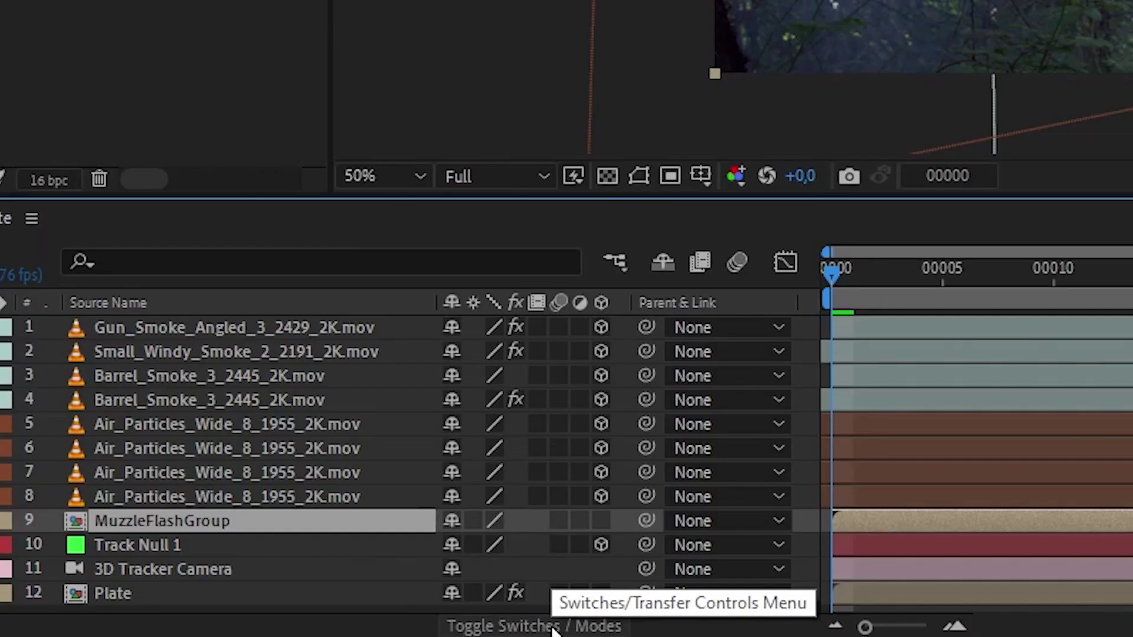
# Enable Collapse Transformations on MuzzleFlashGroup and make it a 3D layer.
pyautogui.click(554, 627)
pyautogui.click(553, 627)
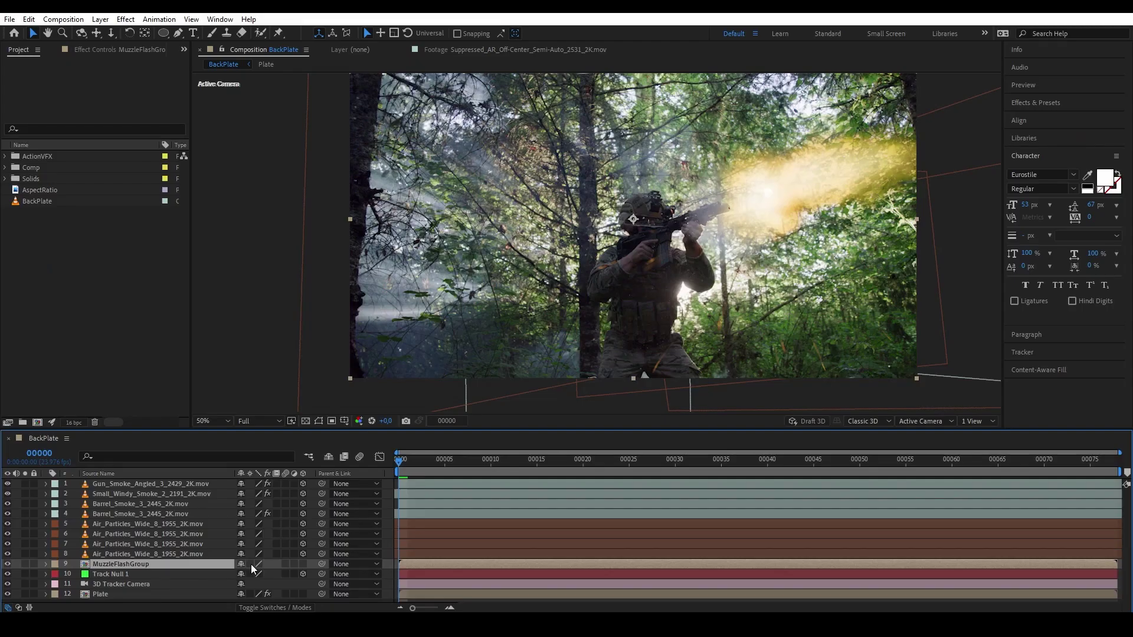
pyautogui.click(475, 521)
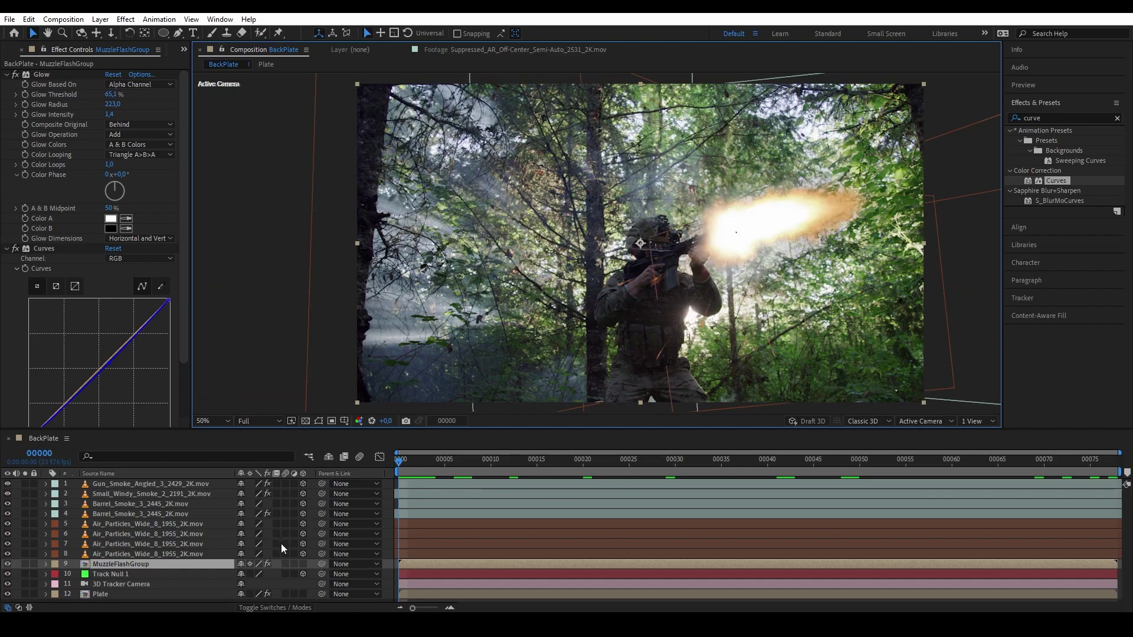
pyautogui.click(303, 564)
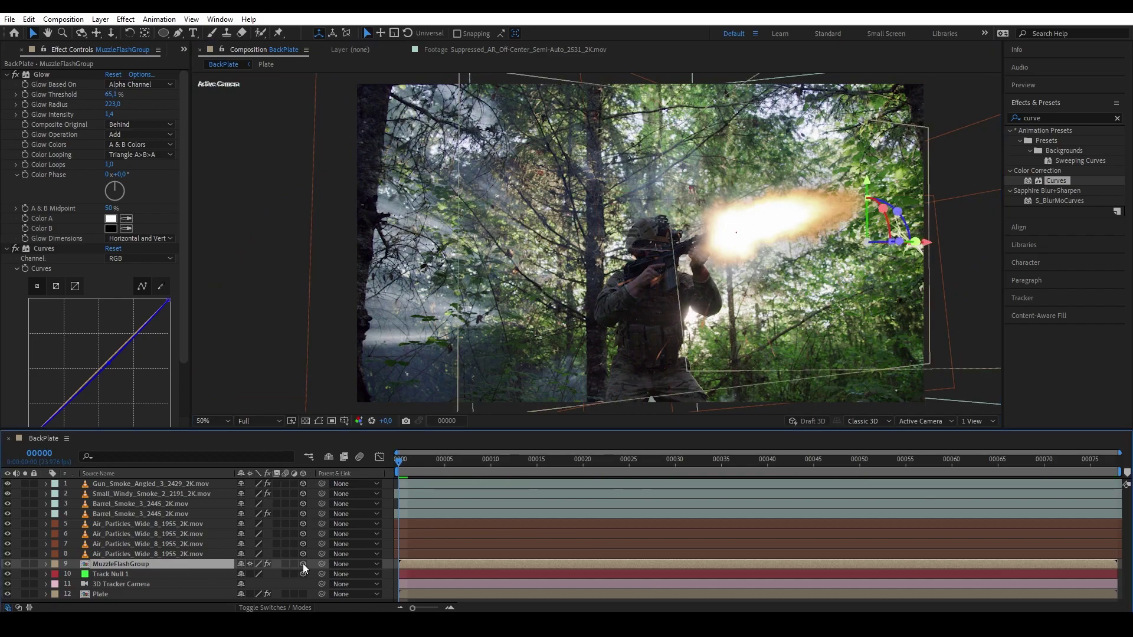
# Solo MuzzleFlashGroup, try adjusting its rotation, and turn the solo off again.
pyautogui.press('c')
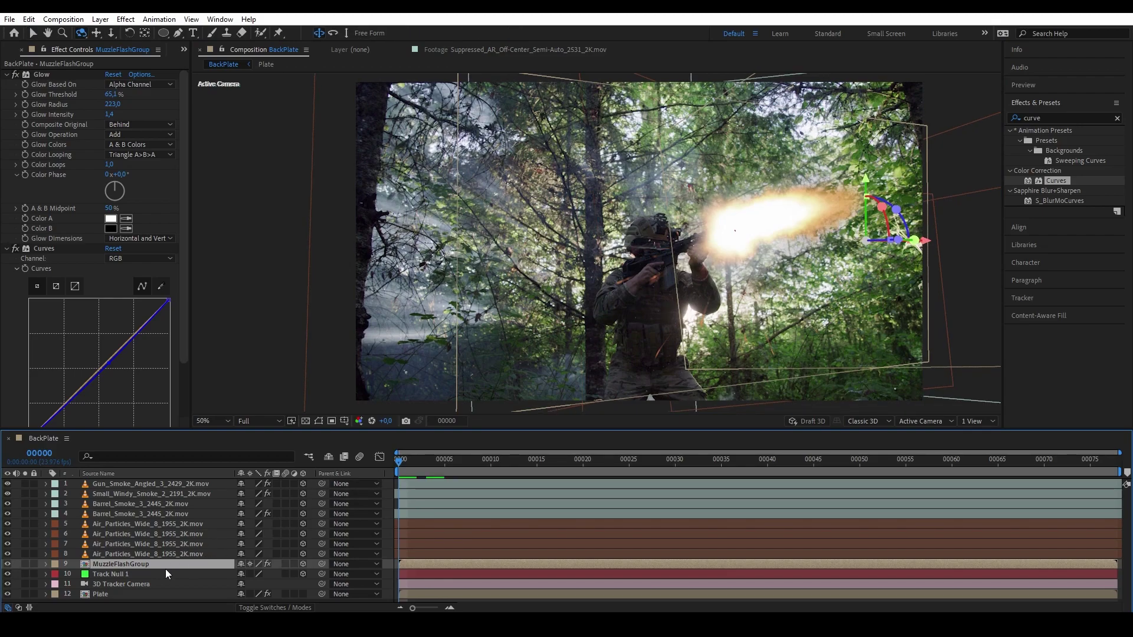
pyautogui.click(24, 564)
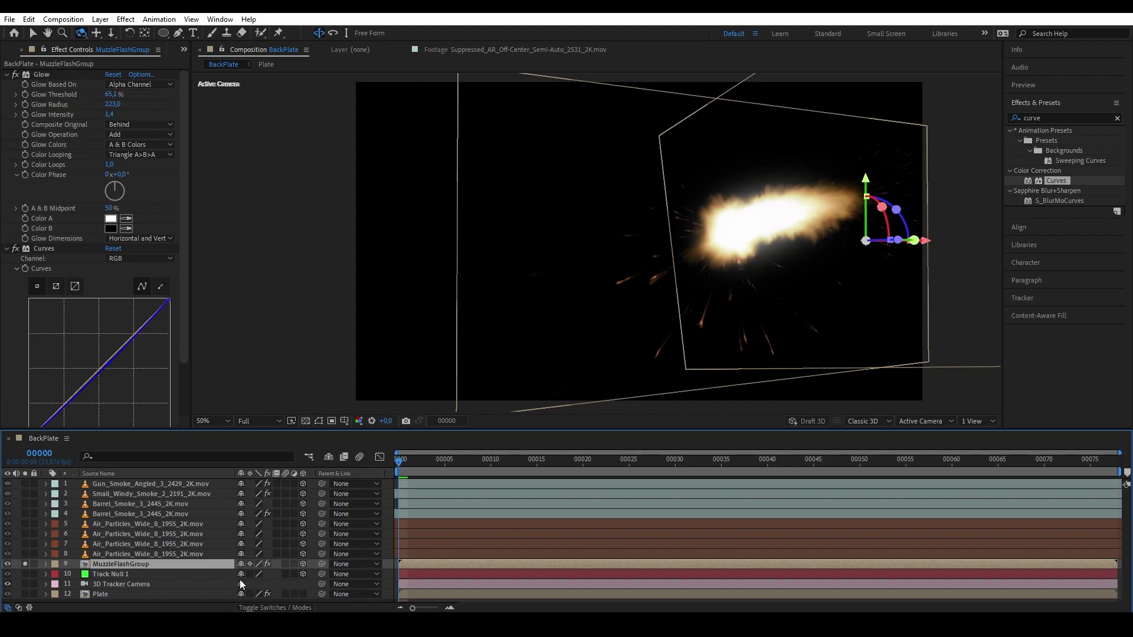
pyautogui.press('r')
pyautogui.moveTo(259, 596)
pyautogui.mouseDown()
pyautogui.moveTo(243, 594)
pyautogui.moveTo(273, 592)
pyautogui.moveTo(199, 541)
pyautogui.moveTo(252, 584)
pyautogui.mouseUp()
pyautogui.click(47, 564)
pyautogui.click(24, 564)
# Parent MuzzleFlashGroup to Track Null 1.
pyautogui.click(121, 575)
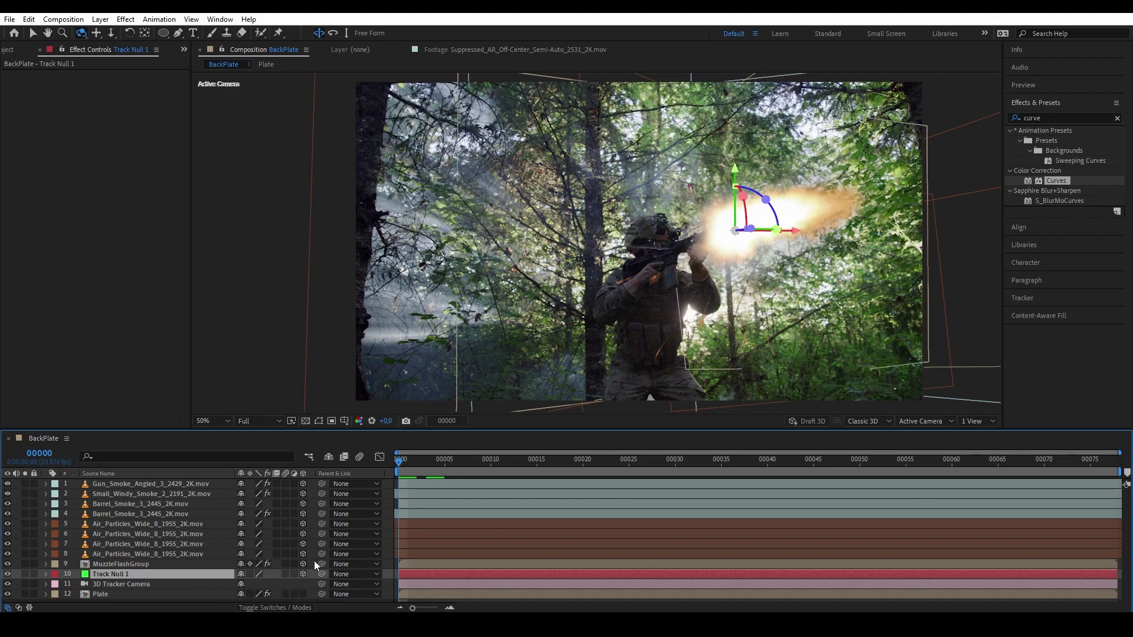
pyautogui.moveTo(322, 562); pyautogui.dragTo(121, 575)
# Try rotating Track Null 1 together with its parented muzzle flash group, and undo the rotation.
pyautogui.press('v')
pyautogui.moveTo(766, 199); pyautogui.dragTo(739, 186)
pyautogui.hotkey('ctrl', 'z')
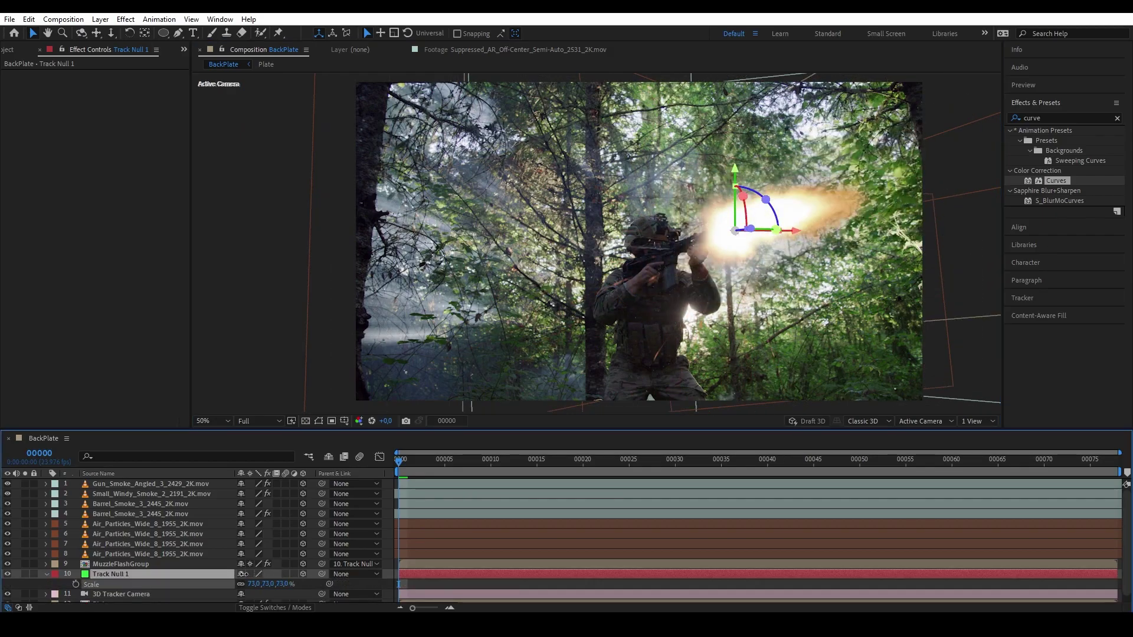